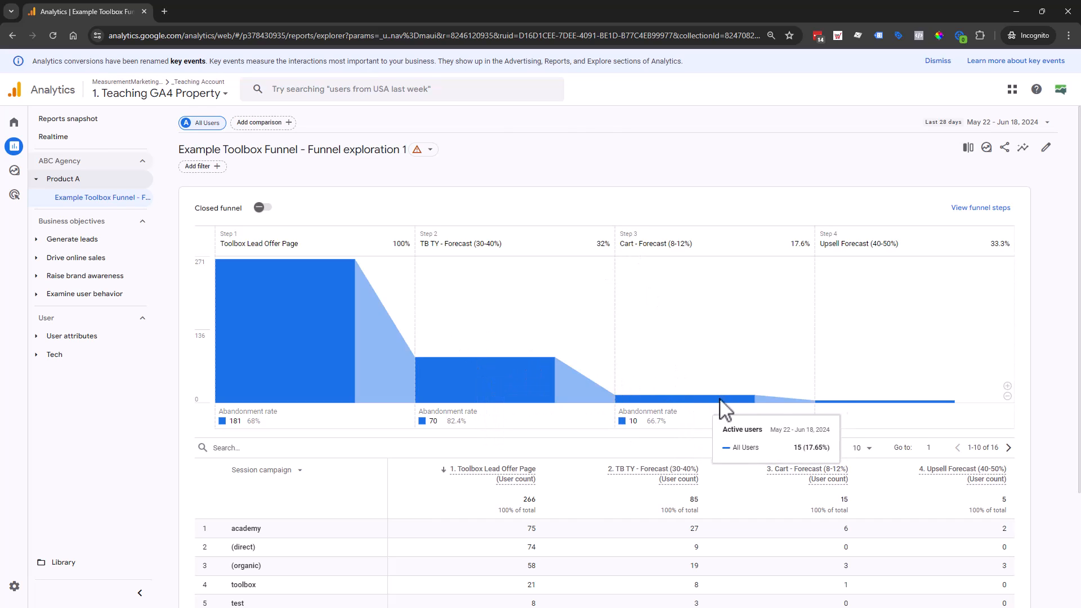
- Break the funnel report's table down by session source and search its rows for "ga4ward"
{"action": "scroll", "coordinate": [354, 391], "scroll_direction": "down", "scroll_amount": 2}
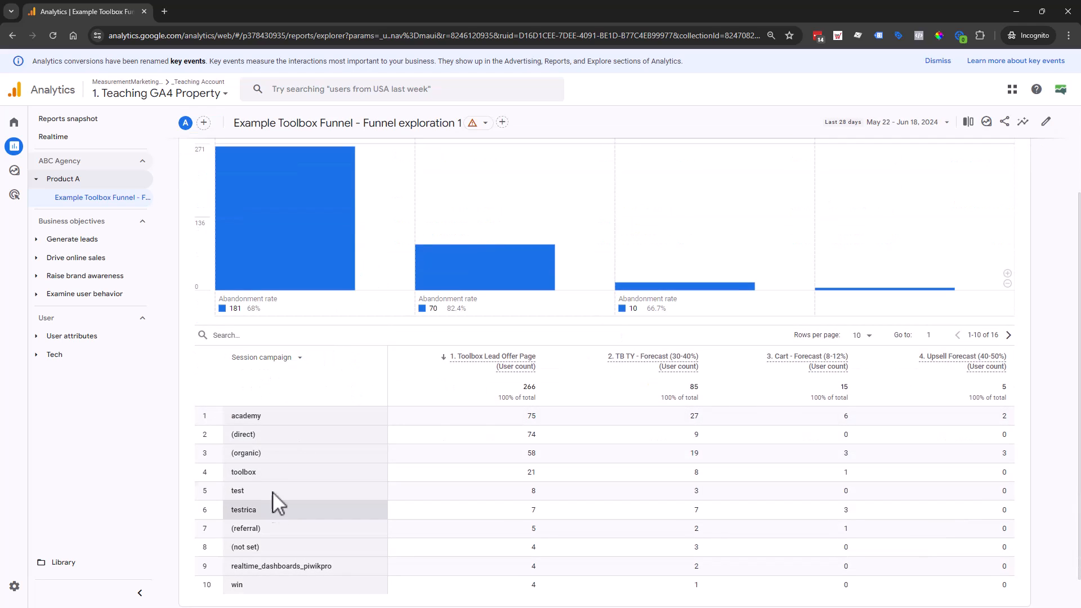
{"action": "left_click", "coordinate": [251, 360]}
{"action": "left_click", "coordinate": [285, 401]}
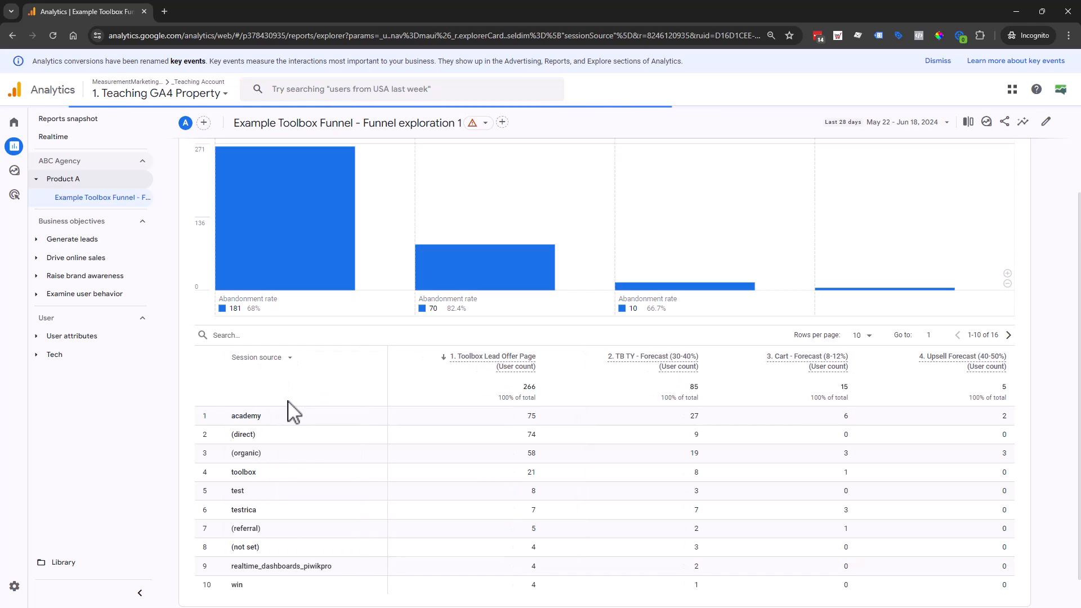
{"action": "left_click", "coordinate": [261, 338]}
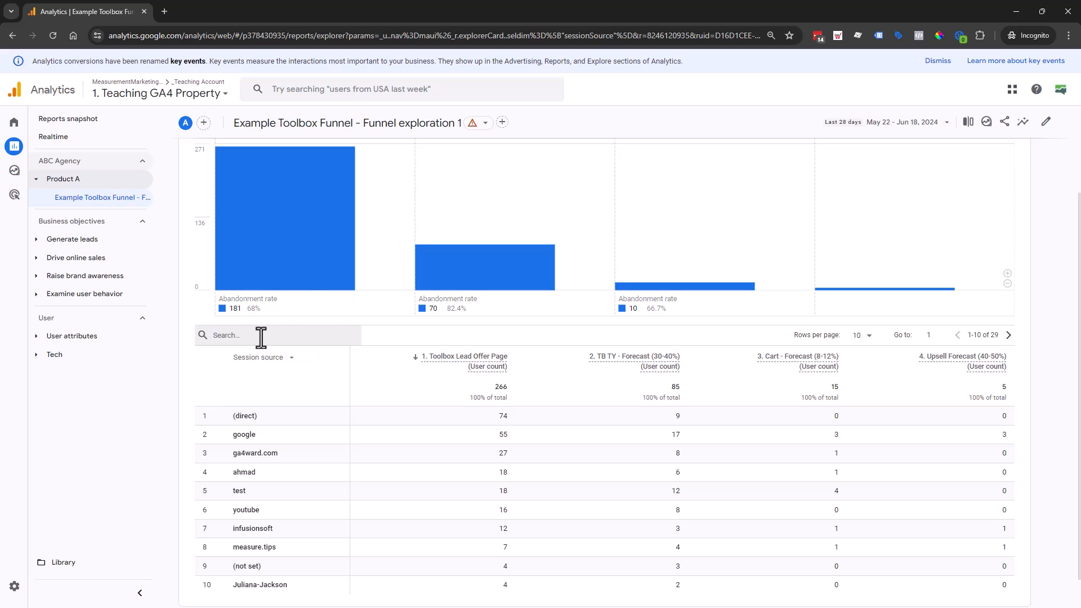
{"action": "type", "text": "ga4ward"}
{"action": "key", "text": "Return"}
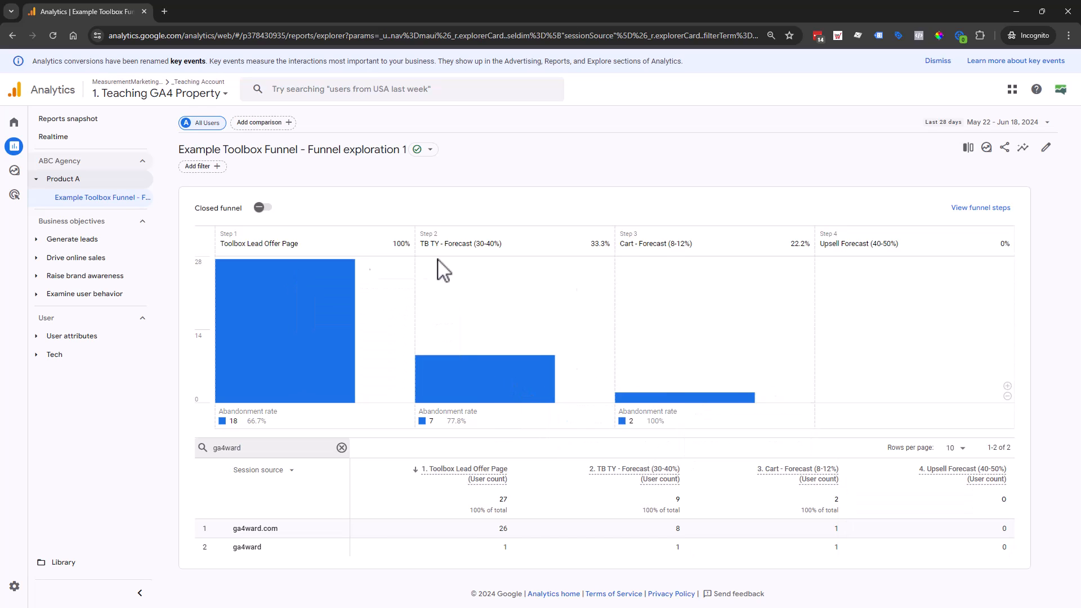
- Create a blank exploration and set its technique to Funnel exploration
{"action": "mouse_move", "coordinate": [16, 147]}
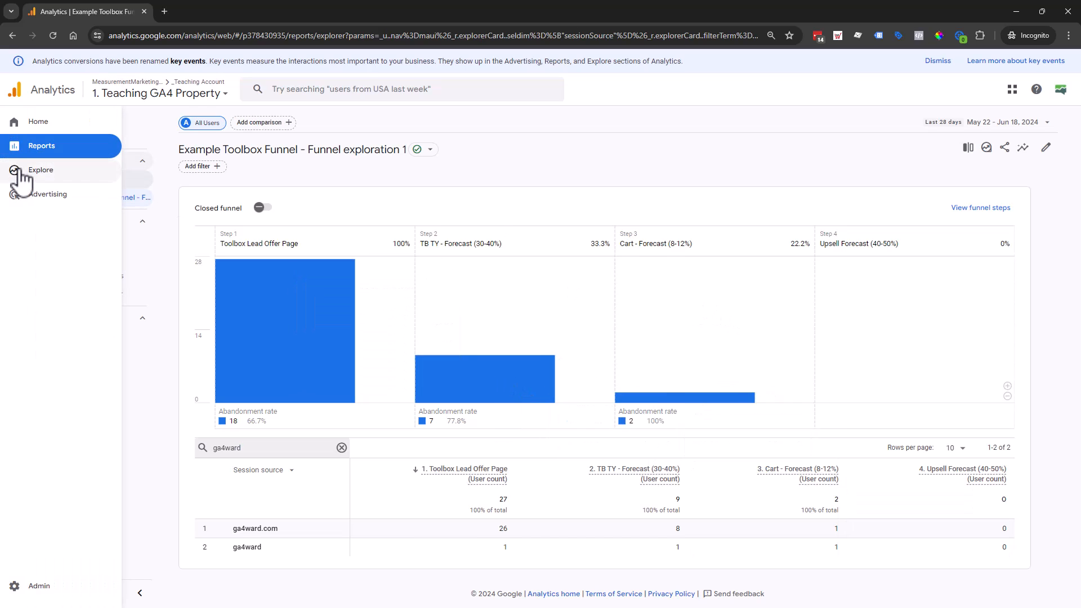
{"action": "left_click", "coordinate": [17, 170]}
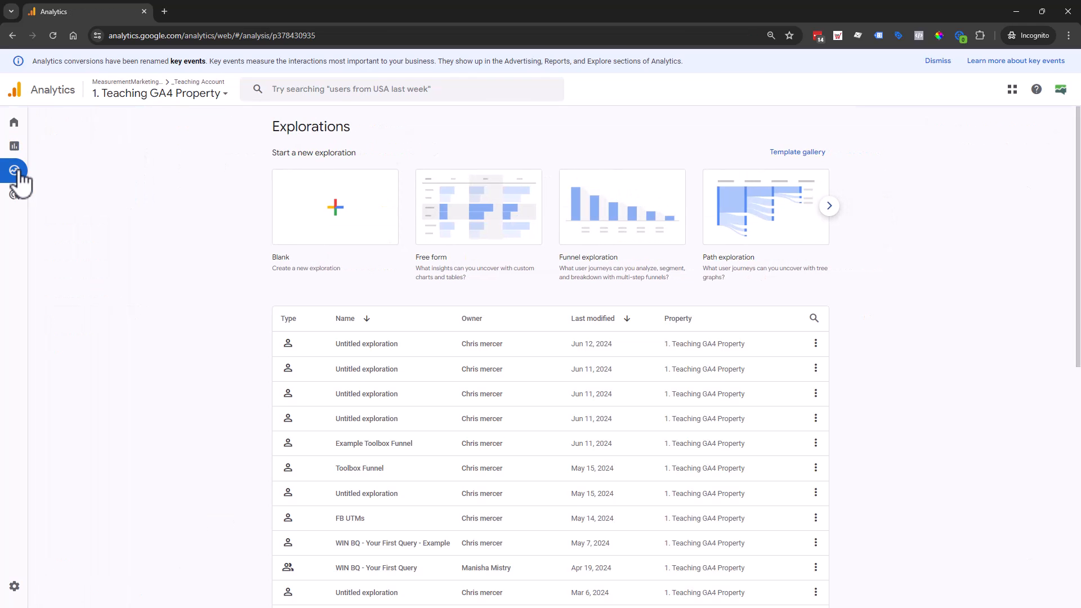
{"action": "left_click", "coordinate": [341, 213]}
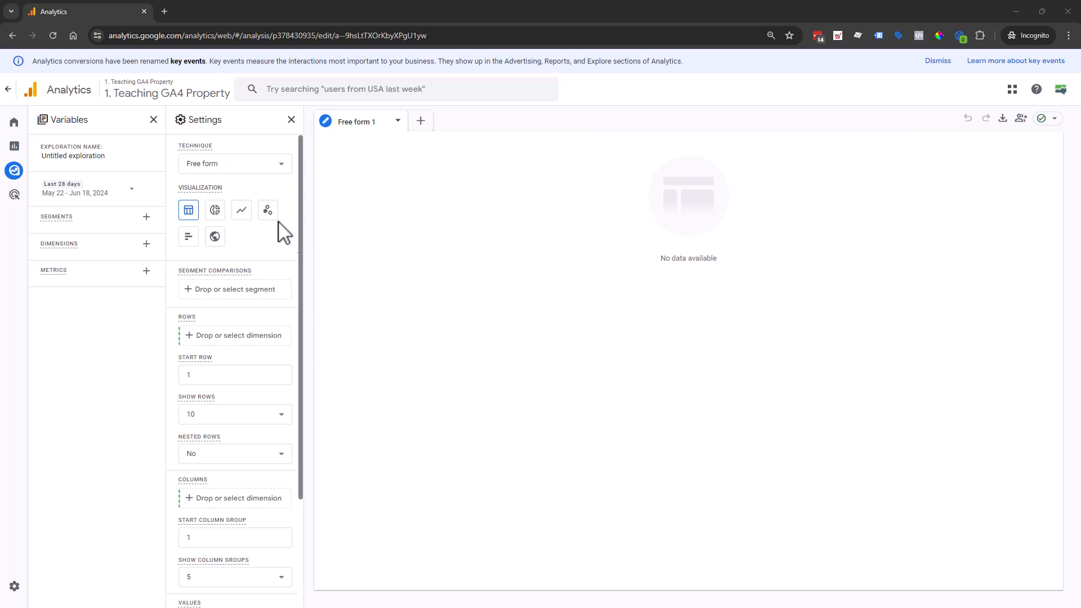
{"action": "left_click", "coordinate": [268, 182]}
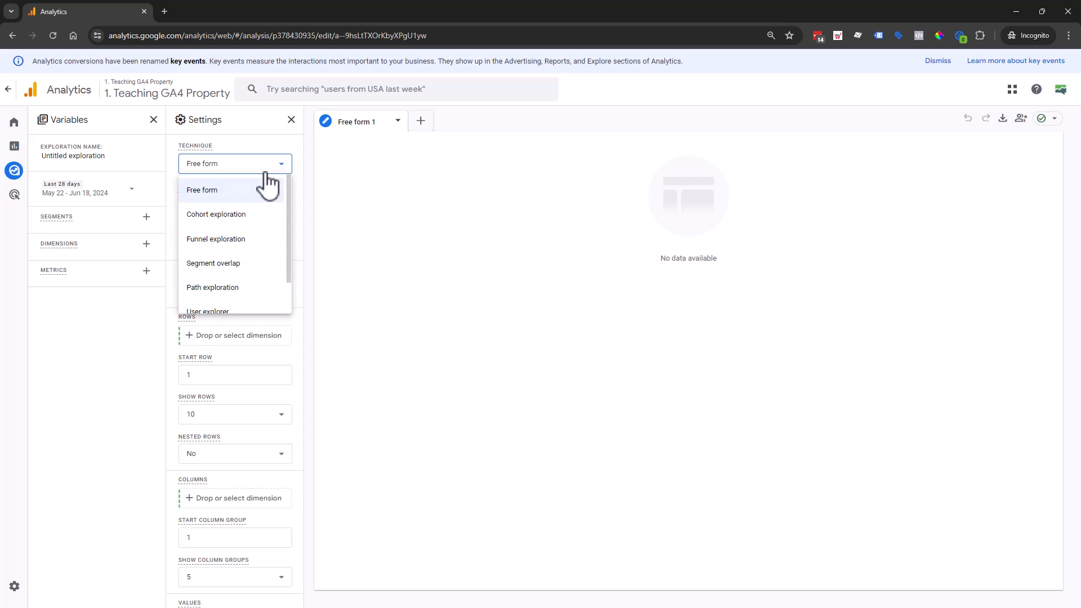
{"action": "left_click", "coordinate": [229, 240]}
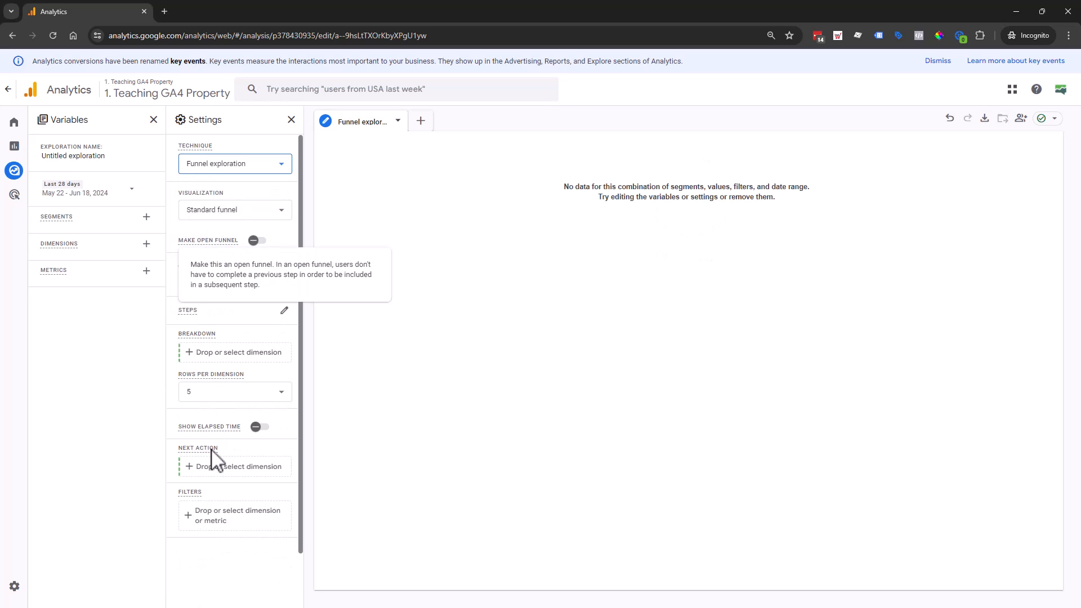
- Define funnel step 1 with the condition Page location contains /lp/toolbox/the-toolbox/
{"action": "left_click", "coordinate": [285, 311]}
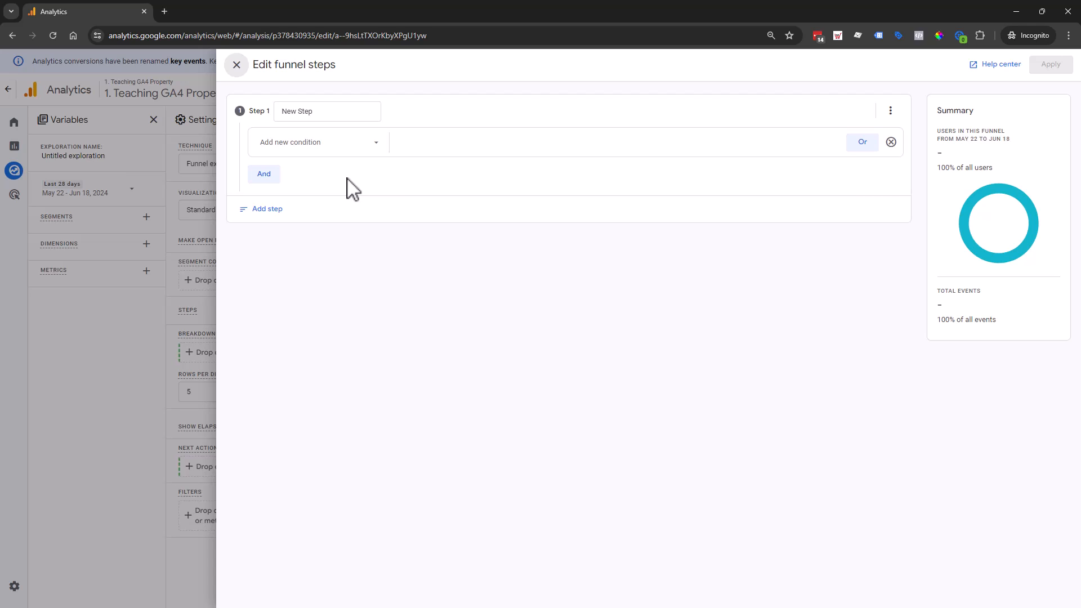
{"action": "left_click", "coordinate": [344, 147]}
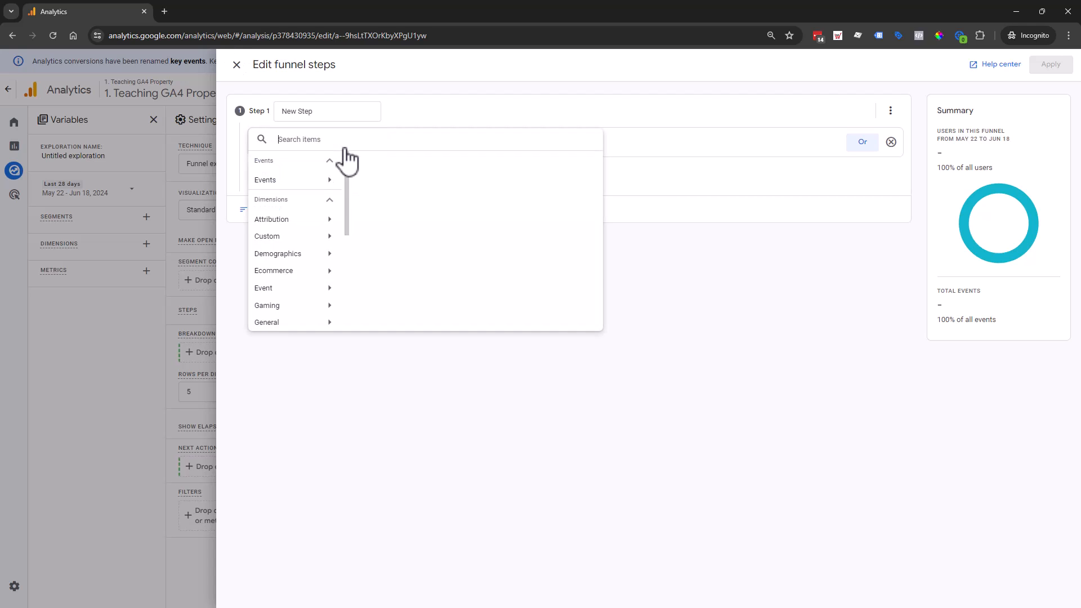
{"action": "type", "text": "page"}
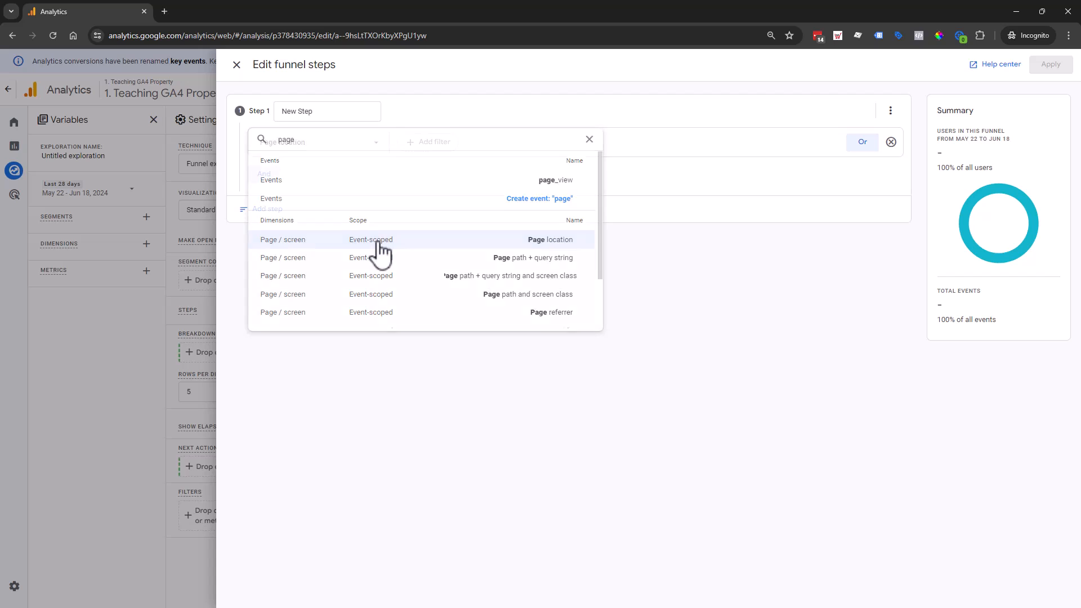
{"action": "left_click", "coordinate": [377, 244]}
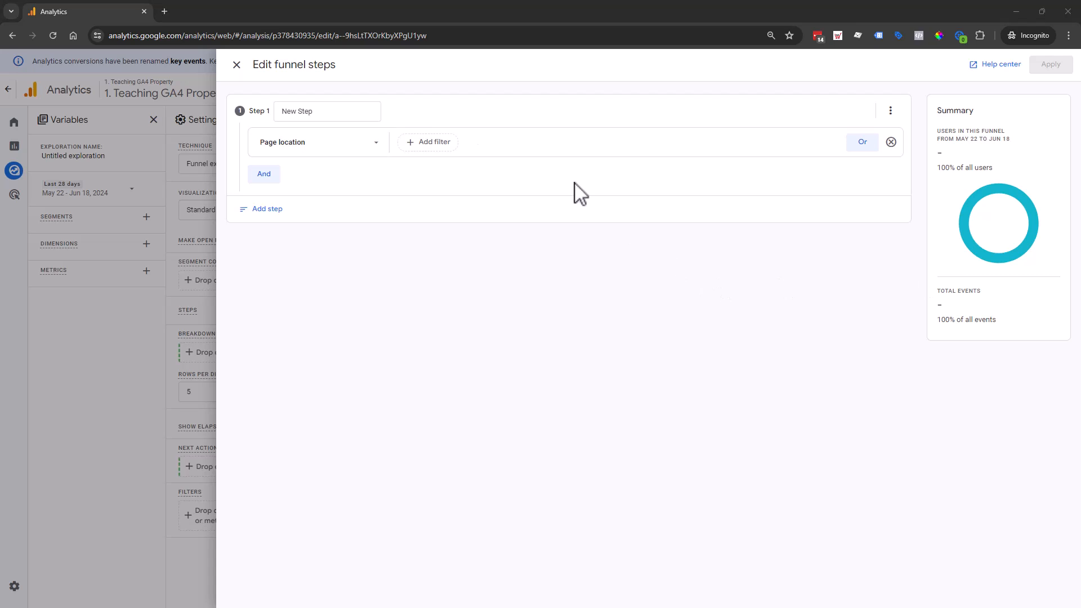
{"action": "left_click", "coordinate": [430, 147]}
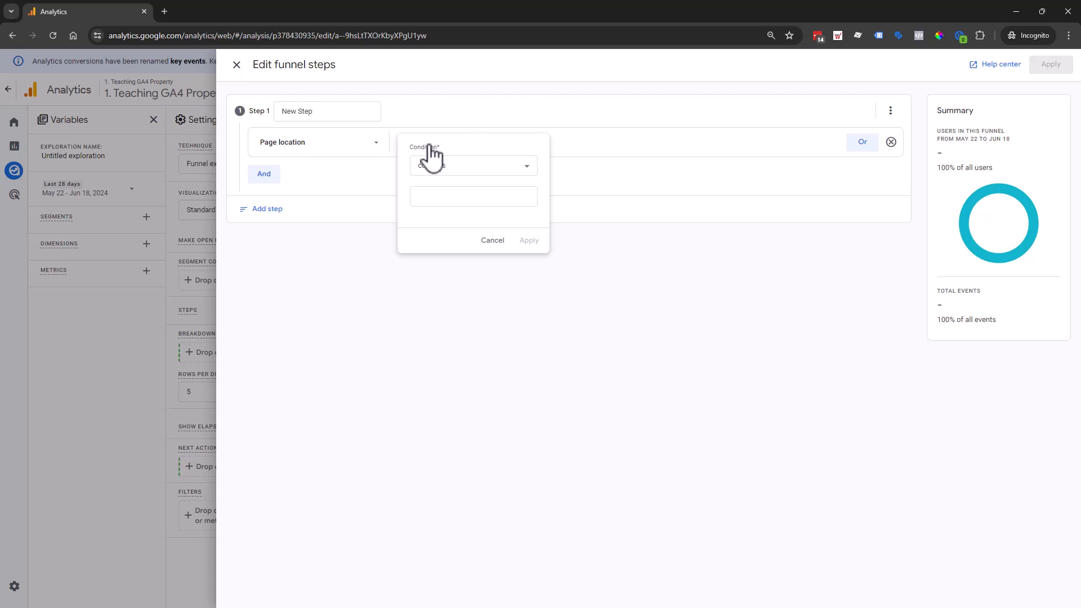
{"action": "left_click", "coordinate": [449, 200]}
{"action": "type", "text": "/lp/toolbox/the-toolbox/"}
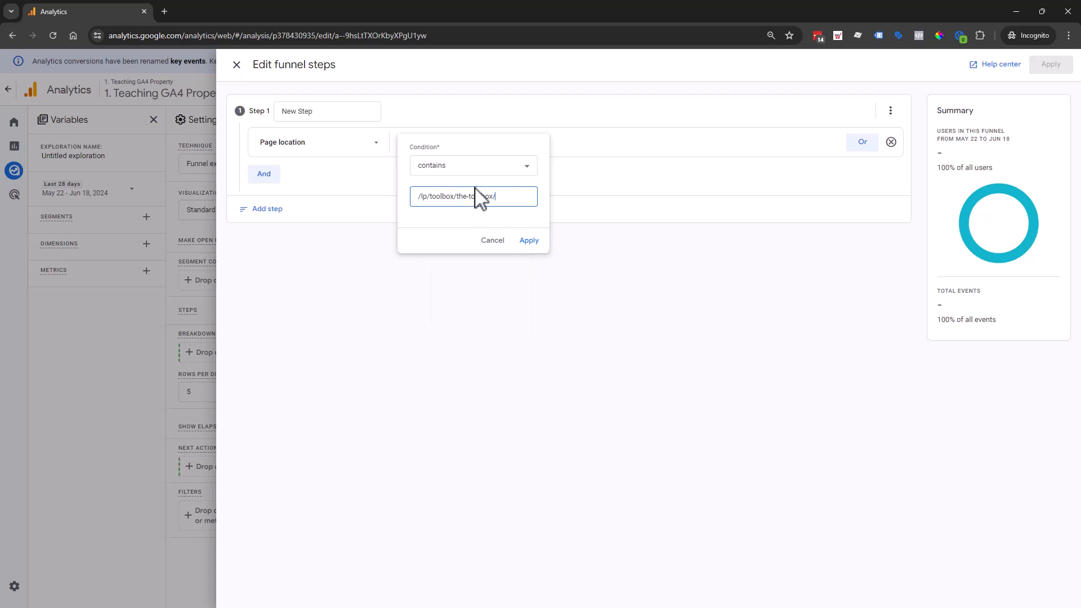
{"action": "left_click", "coordinate": [527, 241]}
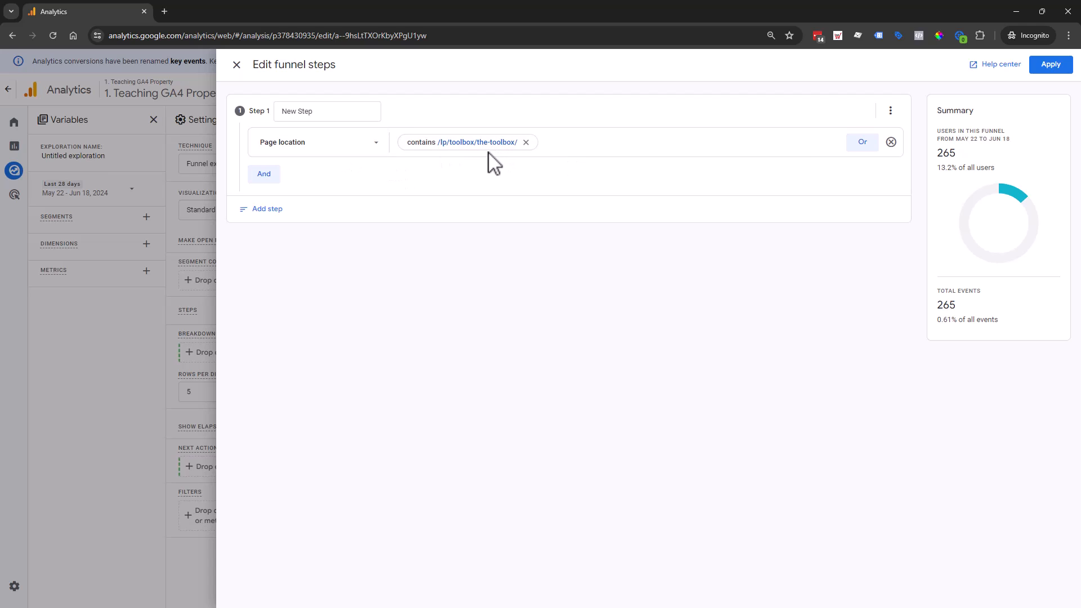
- Add funnel step 2 with the condition Page location contains /lp/tracking-leads-and-sales-masterclass-tb/
{"action": "left_click", "coordinate": [250, 216]}
{"action": "left_click", "coordinate": [359, 282]}
{"action": "type", "text": "page"}
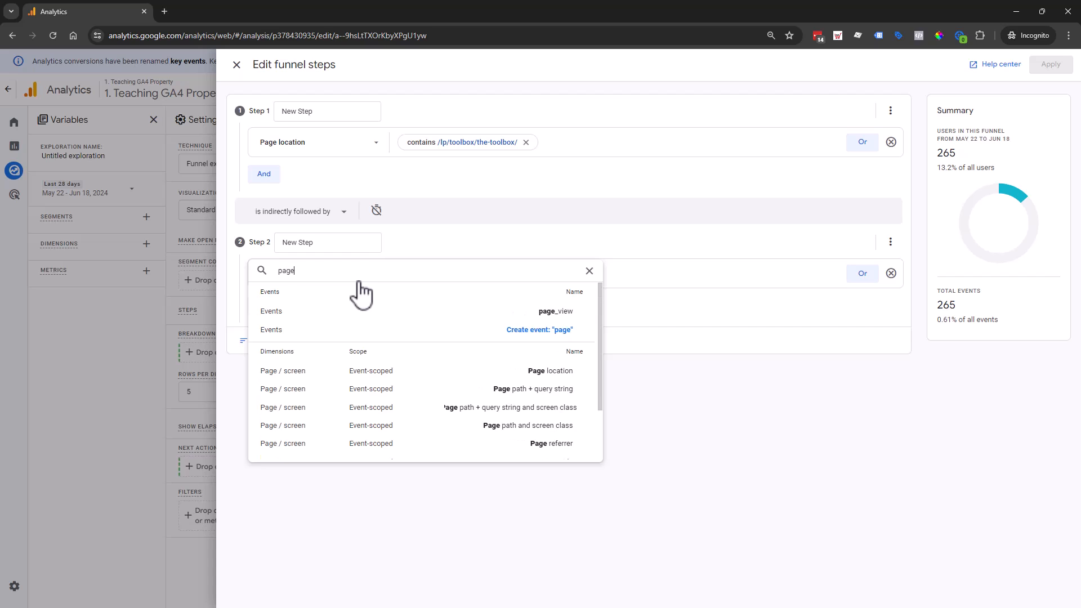
{"action": "left_click", "coordinate": [420, 372]}
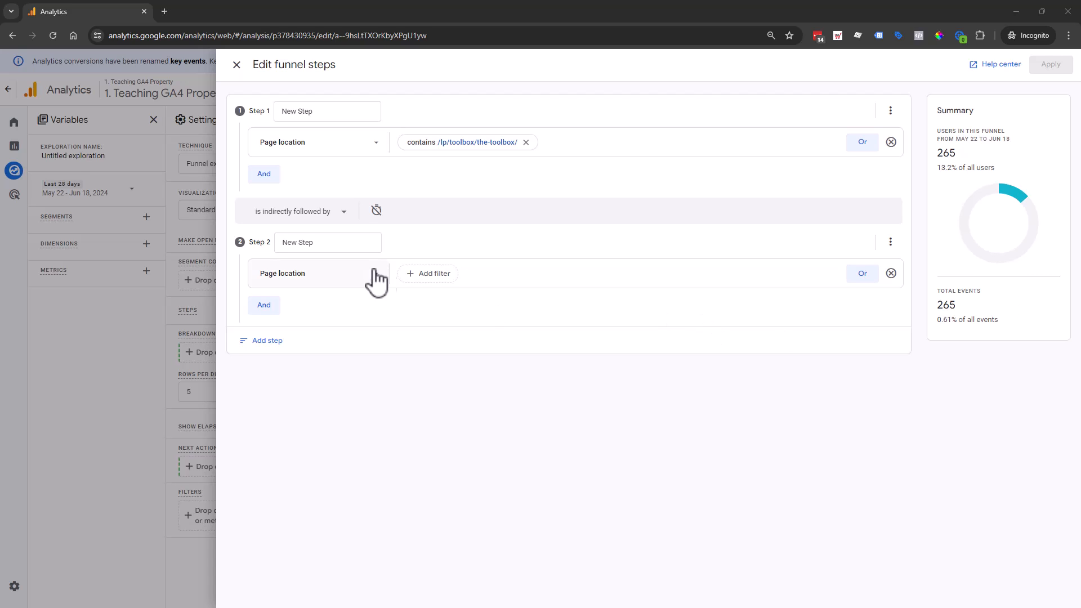
{"action": "left_click", "coordinate": [429, 276]}
{"action": "left_click", "coordinate": [453, 326]}
{"action": "type", "text": "/lp/tracking-leads-and-sales-masterclass-tb/"}
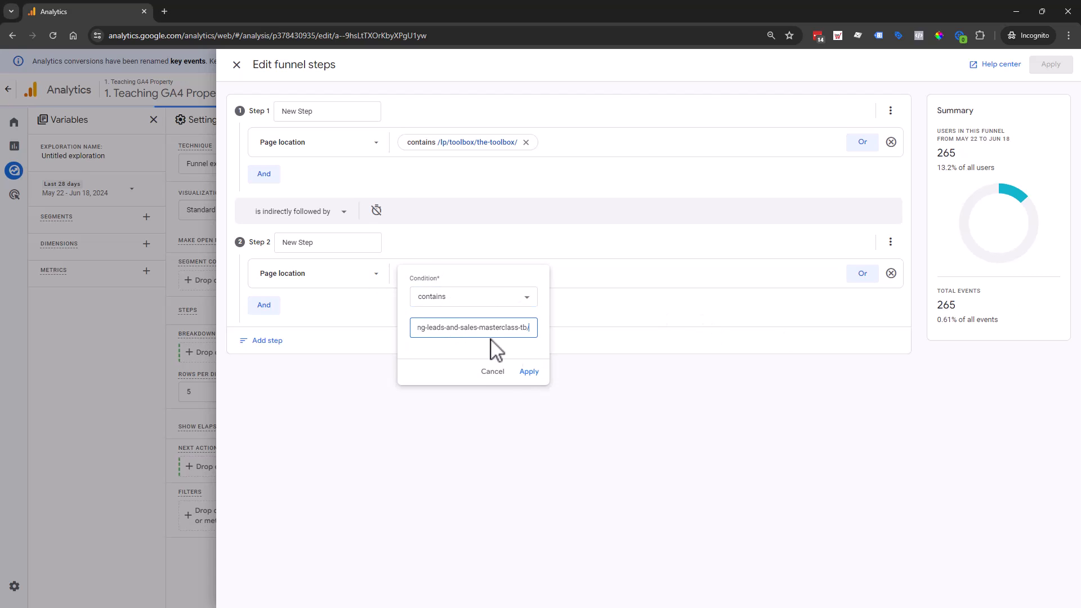
{"action": "left_click", "coordinate": [529, 373]}
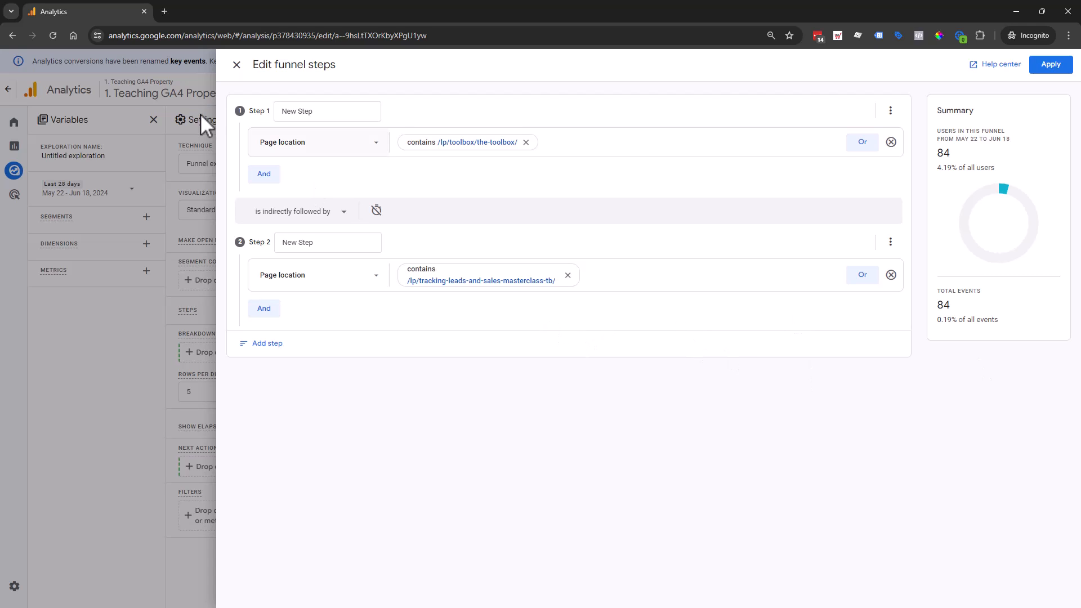
- Add a third funnel step and choose Page location as its condition
{"action": "left_click", "coordinate": [265, 344]}
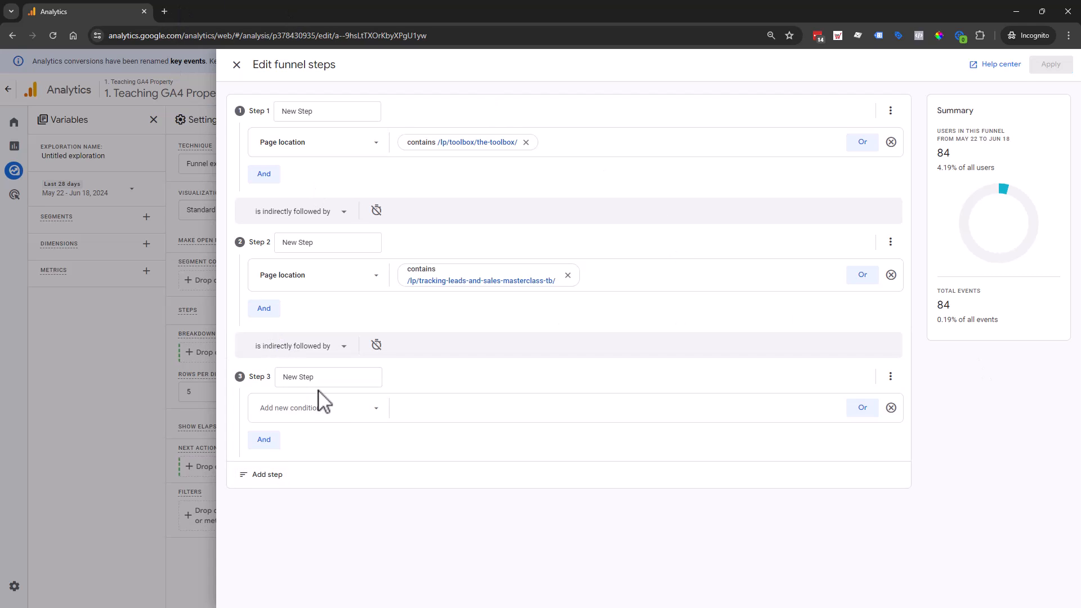
{"action": "left_click", "coordinate": [355, 408]}
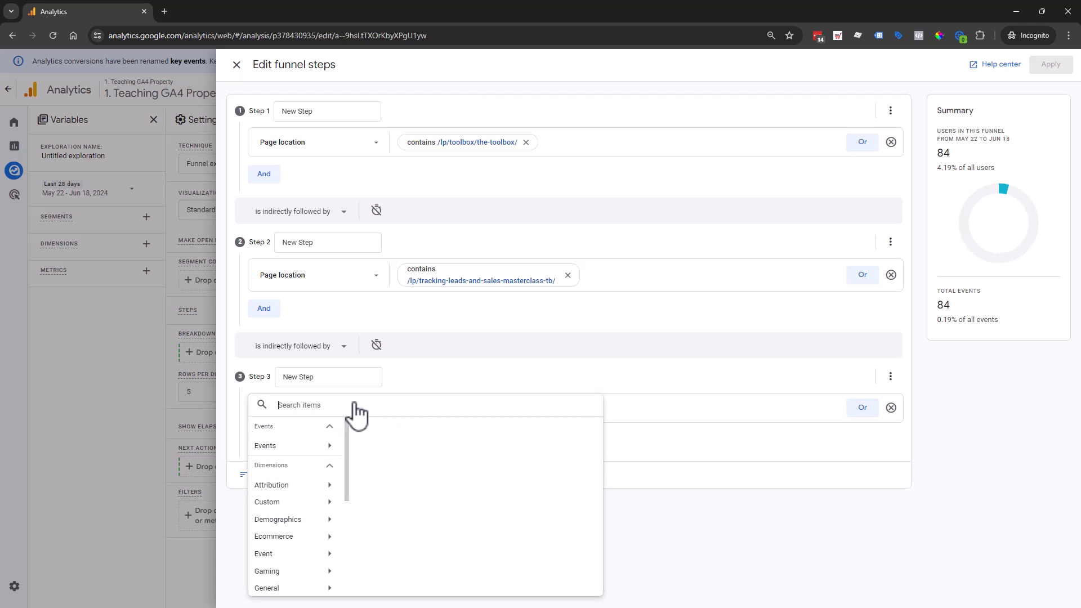
{"action": "type", "text": "pg"}
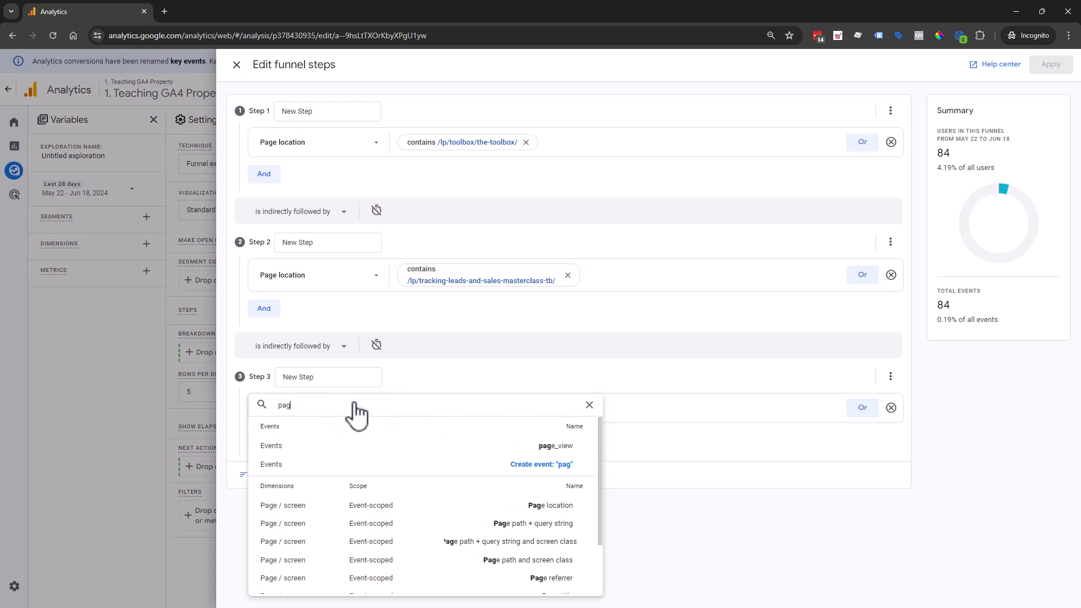
{"action": "left_click", "coordinate": [445, 505]}
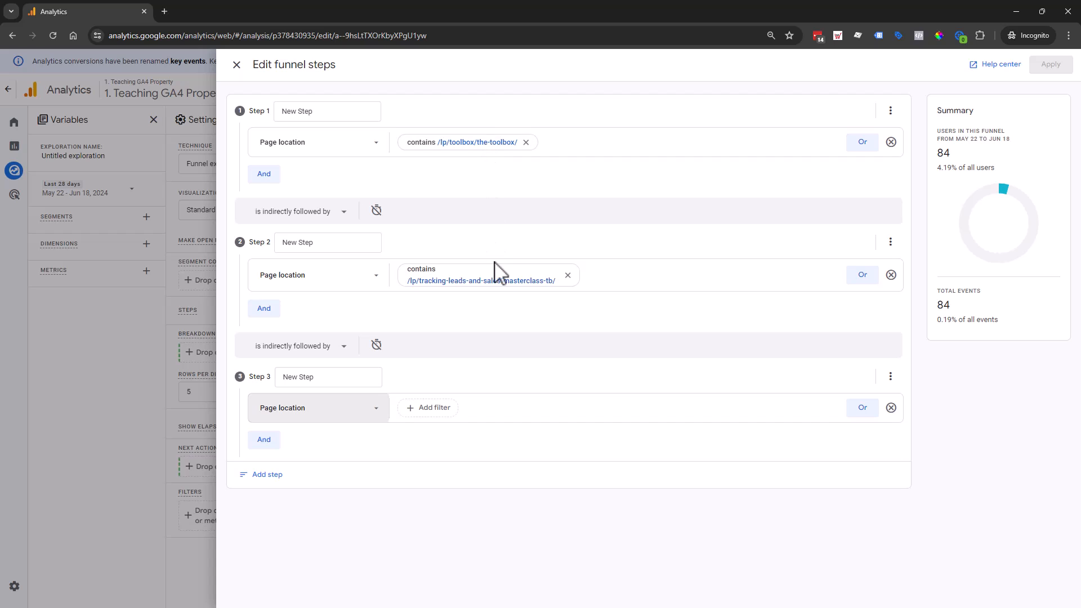
{"action": "key", "text": "alt+Tab"}
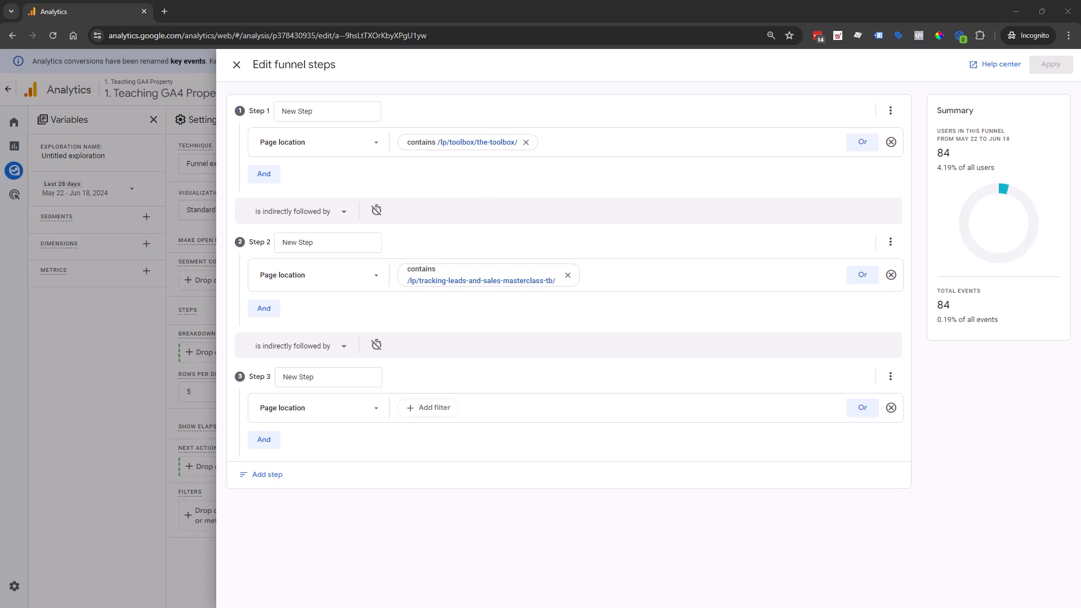
{"action": "left_click", "coordinate": [442, 409]}
{"action": "left_click", "coordinate": [461, 465]}
{"action": "key", "text": "ctrl+v"}
{"action": "left_click", "coordinate": [632, 433]}
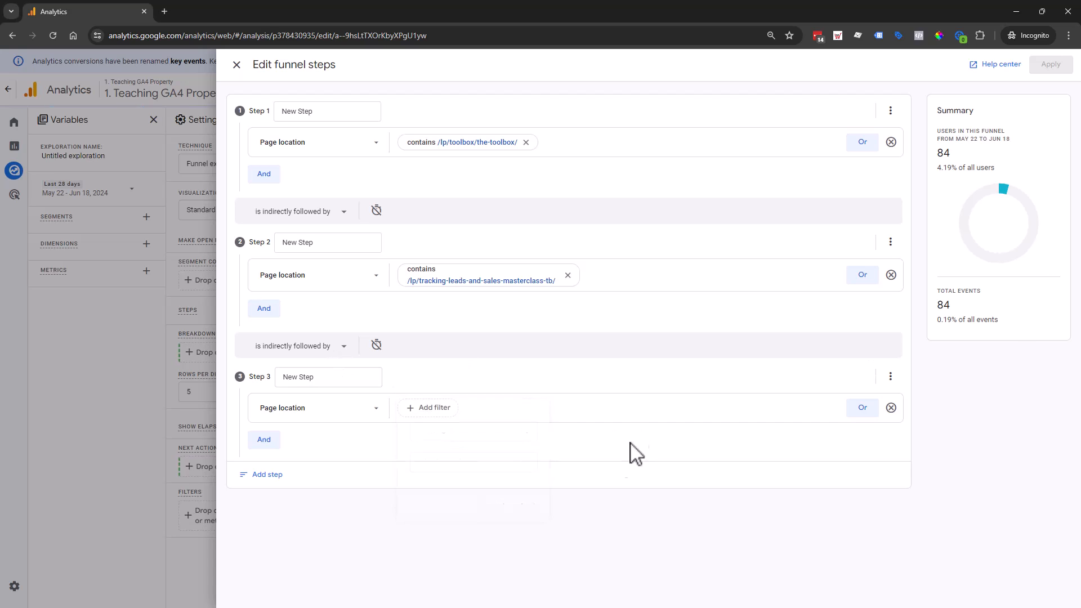
- Add funnel step 4 with the condition Page location contains /offer/tlsm-ga4w/
{"action": "left_click", "coordinate": [278, 482]}
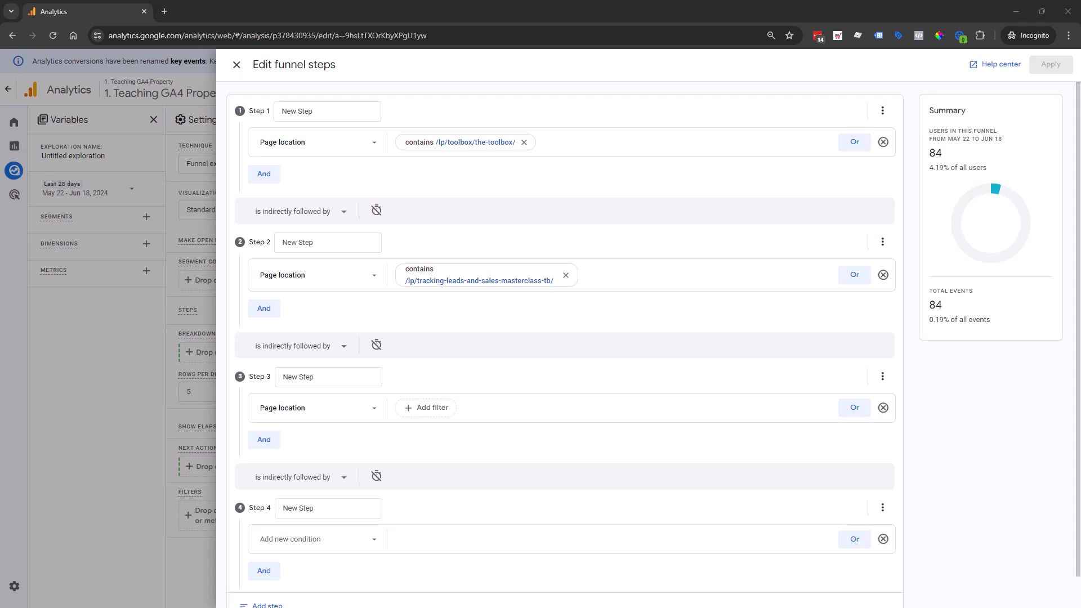
{"action": "left_click", "coordinate": [307, 551]}
{"action": "type", "text": "page"}
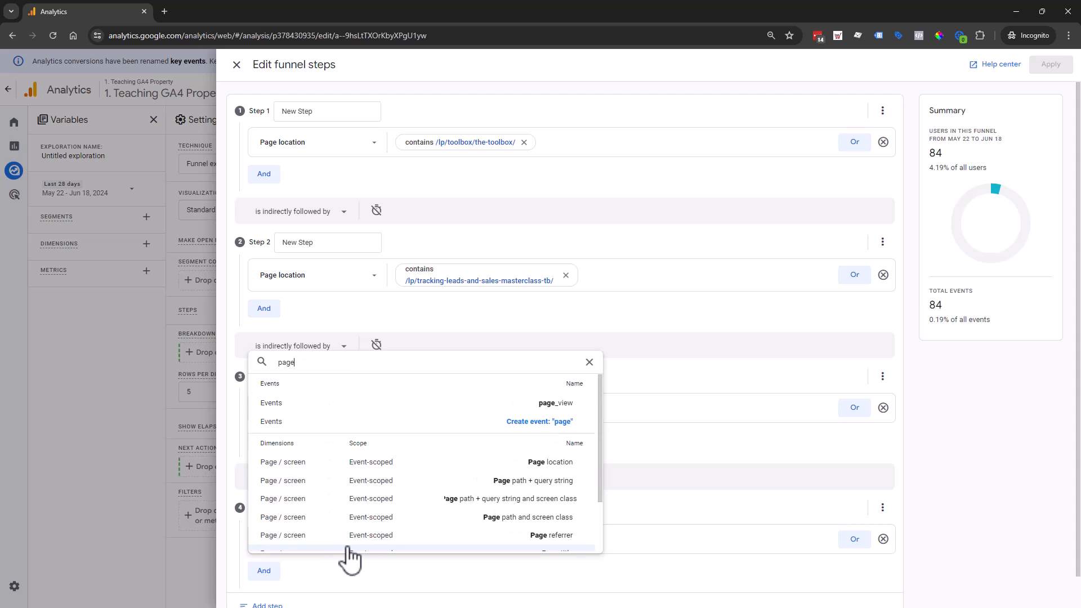
{"action": "left_click", "coordinate": [470, 463]}
{"action": "left_click", "coordinate": [428, 542]}
{"action": "left_click", "coordinate": [448, 492]}
{"action": "type", "text": "/offer/tlsm-ga4w/"}
{"action": "left_click", "coordinate": [526, 534]}
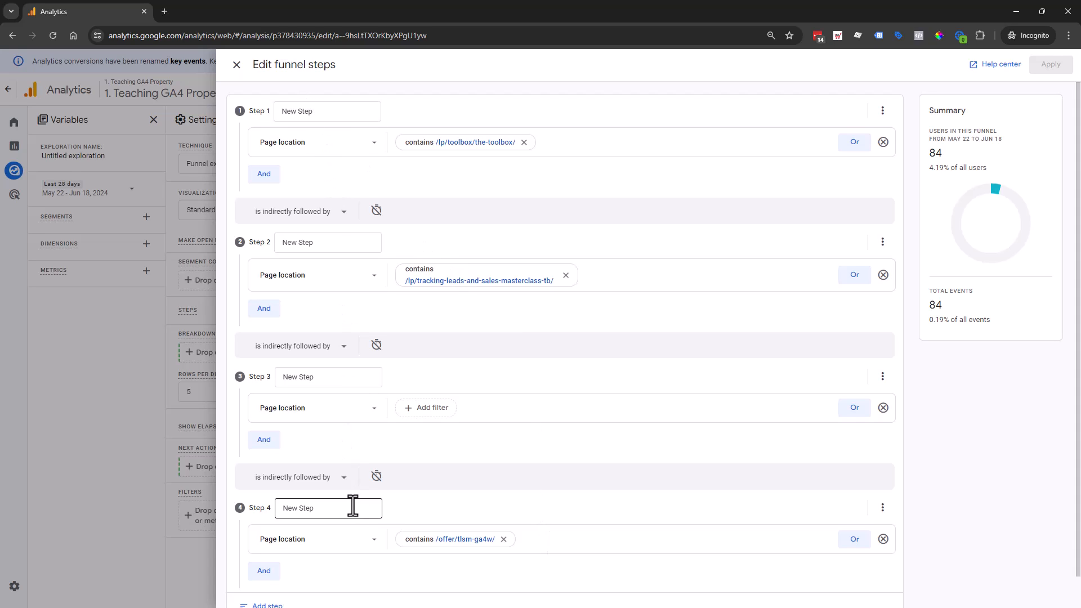
- Filter the Page location condition of funnel step 3 to contain /checkouts/tlsm/
{"action": "left_click", "coordinate": [335, 109]}
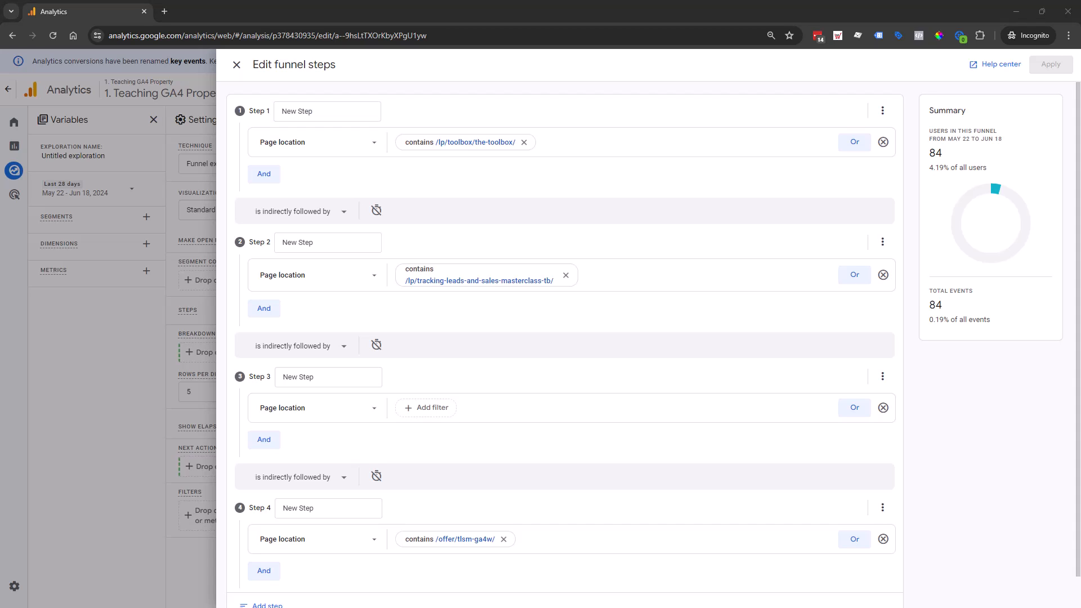
{"action": "left_click", "coordinate": [442, 408]}
{"action": "type", "text": "/checkouts/tlsm/"}
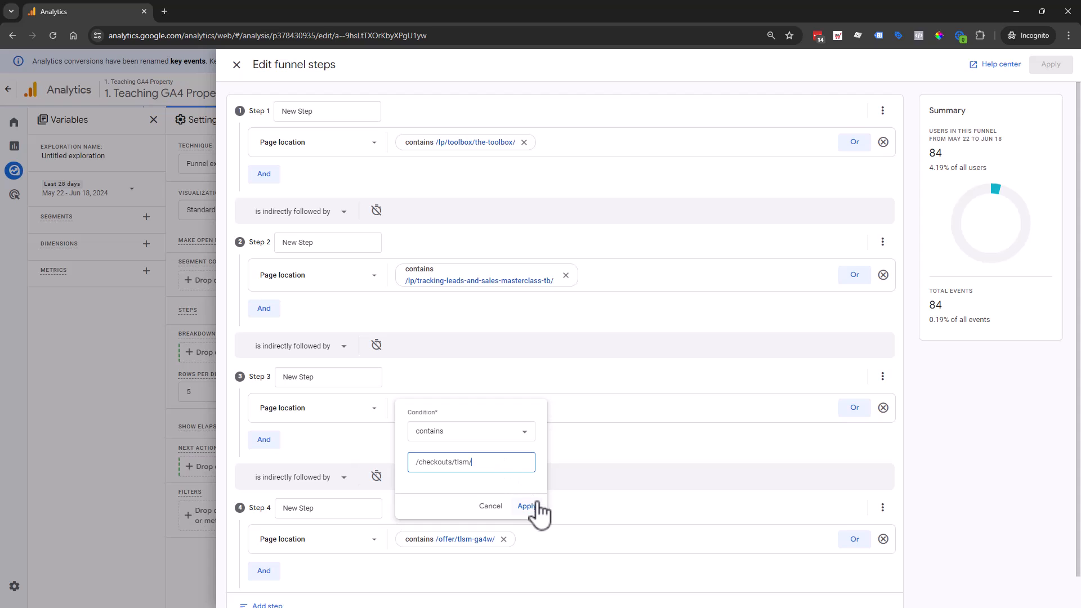
{"action": "left_click", "coordinate": [527, 506]}
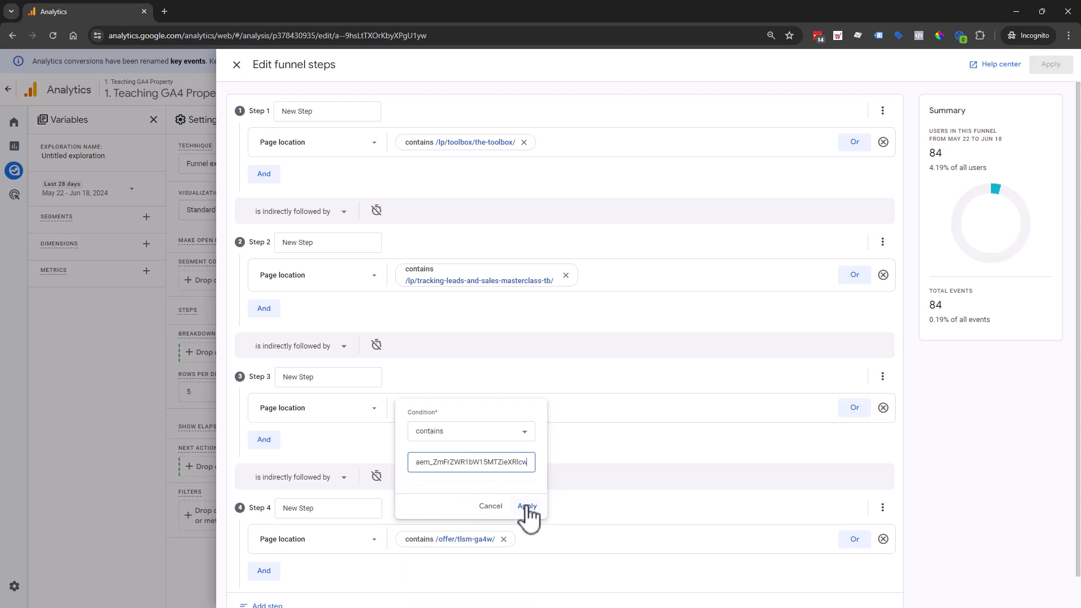
{"action": "triple_click", "coordinate": [467, 463]}
{"action": "type", "text": "/checkouts/tlsm/"}
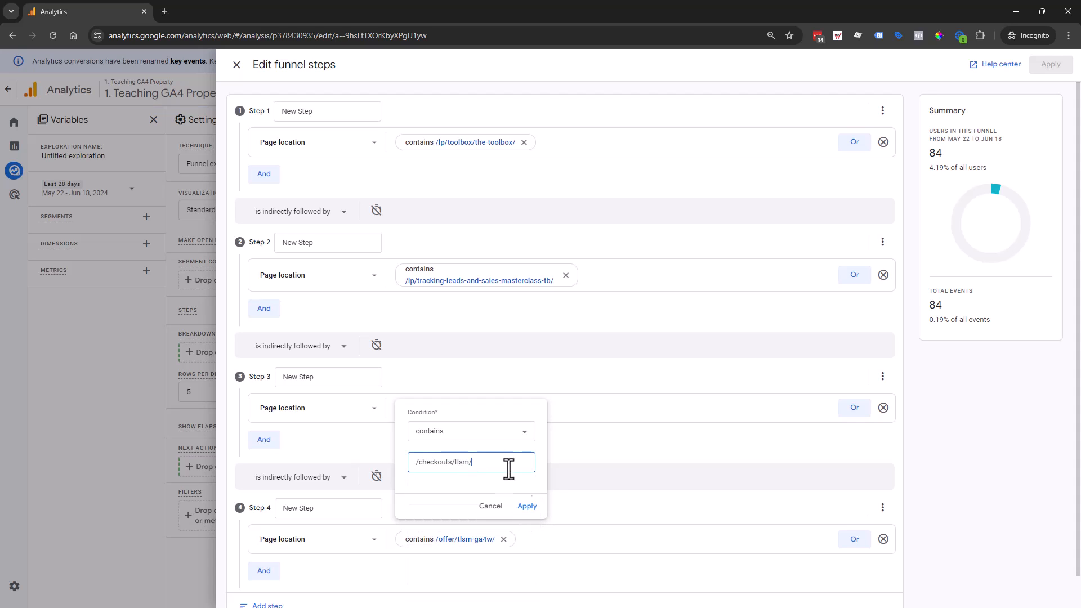
{"action": "left_click", "coordinate": [527, 507]}
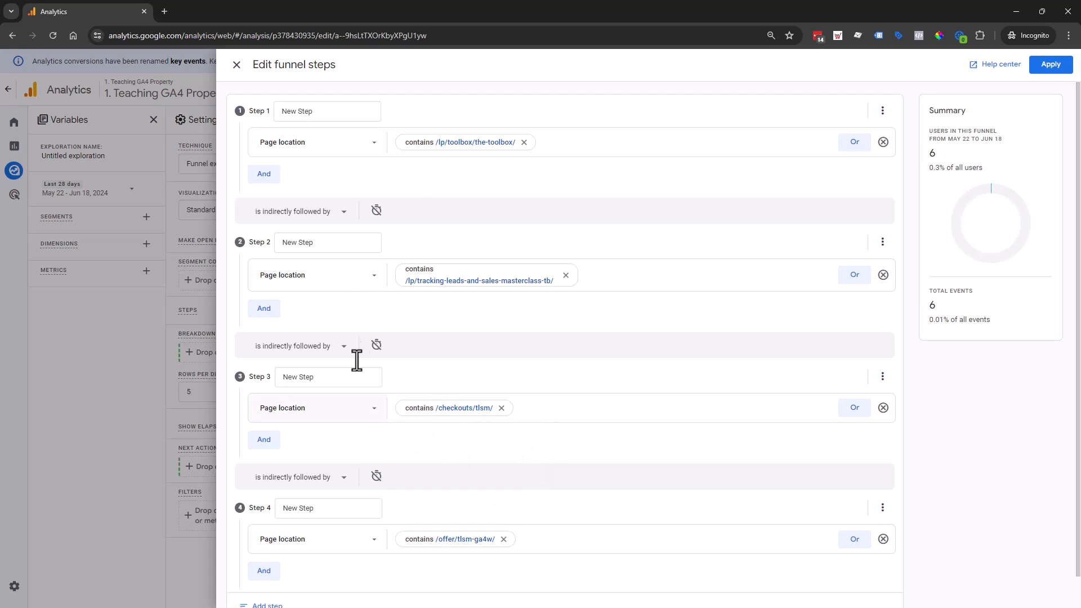
- Name funnel step 1 "Toolbox Offer Page"
{"action": "left_click", "coordinate": [284, 111]}
{"action": "triple_click", "coordinate": [297, 111]}
{"action": "type", "text": "Toolbox Offer Page"}
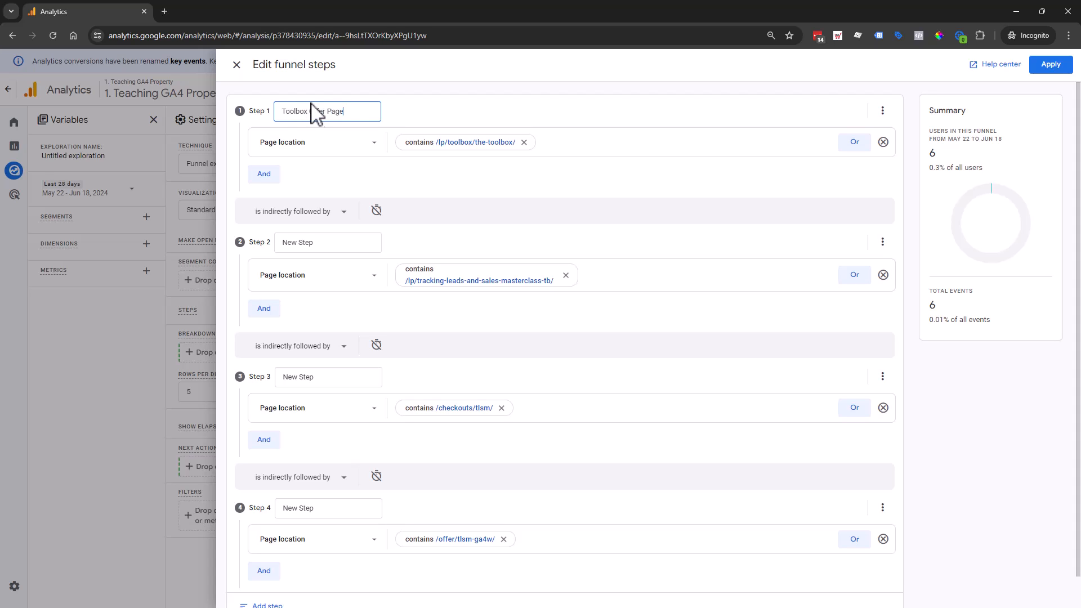
- Shorten the name of funnel step 1 to "Toolbox Offer" and name step 2 "TB TY + TLSM Offer"
{"action": "double_click", "coordinate": [337, 111]}
{"action": "key", "text": "BackSpace"}
{"action": "left_click", "coordinate": [329, 245]}
{"action": "key", "text": "ctrl+a"}
{"action": "type", "text": "TB"}
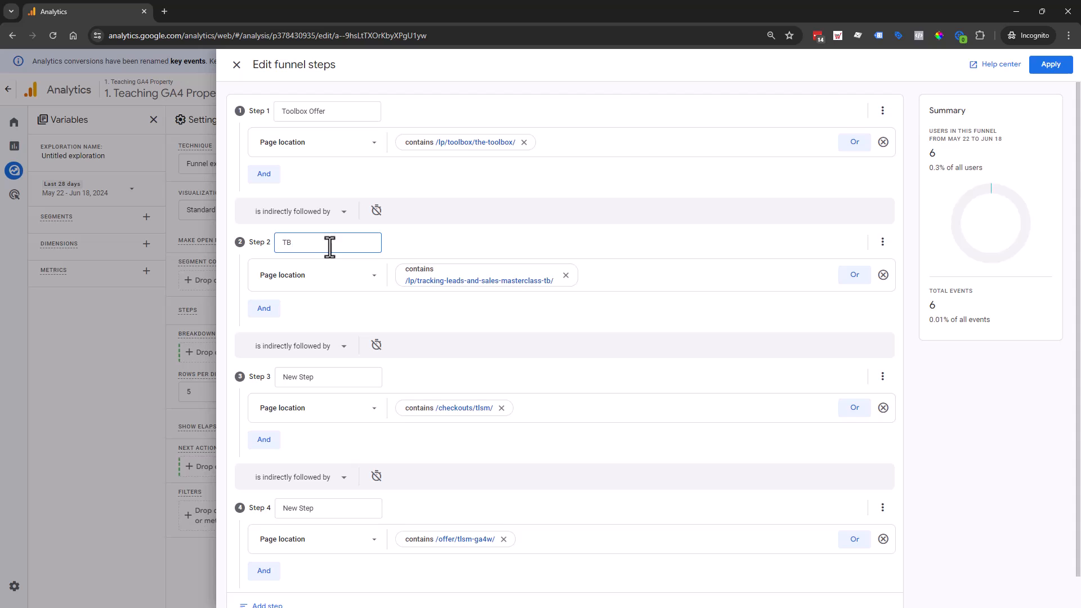
{"action": "type", "text": " TY +"}
{"action": "type", "text": "TLSM Offer"}
- Name funnel step 3 "Cart" and step 4 "Puchase/Upsell", and apply the funnel steps
{"action": "triple_click", "coordinate": [338, 377]}
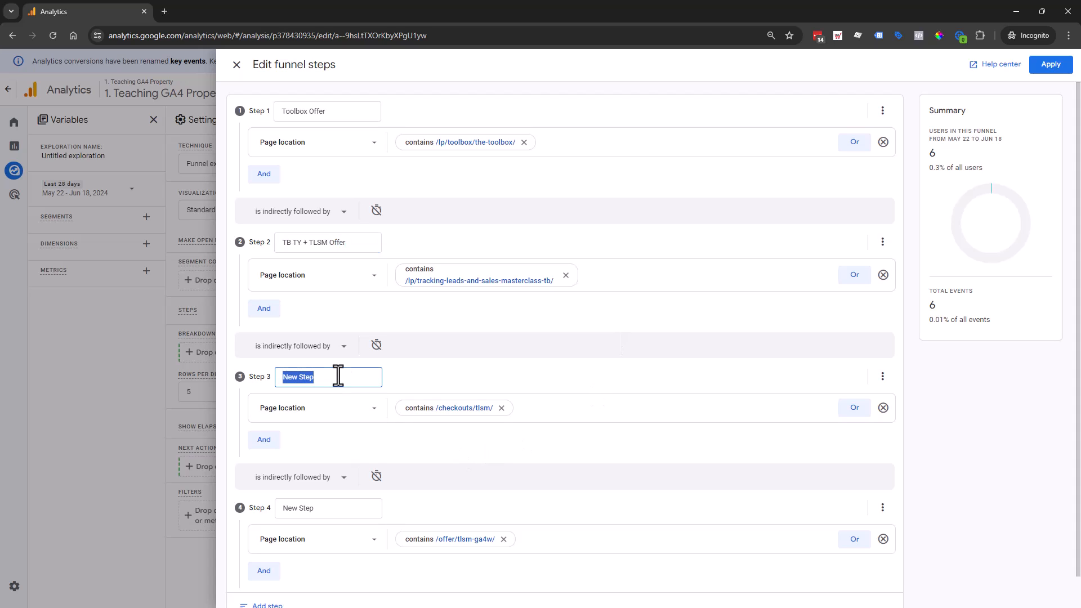
{"action": "type", "text": "Cart"}
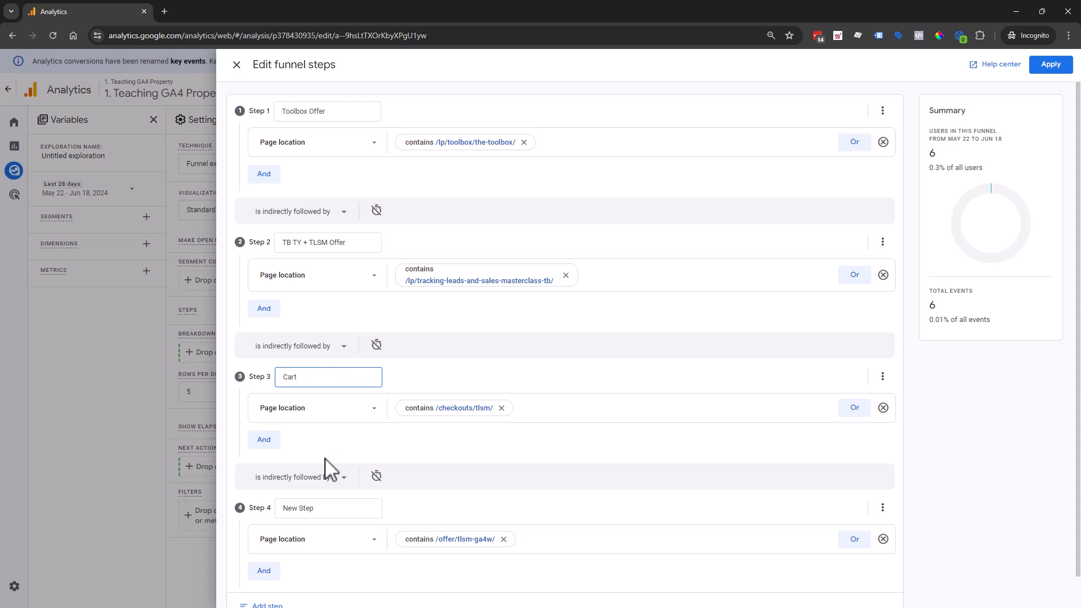
{"action": "triple_click", "coordinate": [342, 508]}
{"action": "type", "text": "U"}
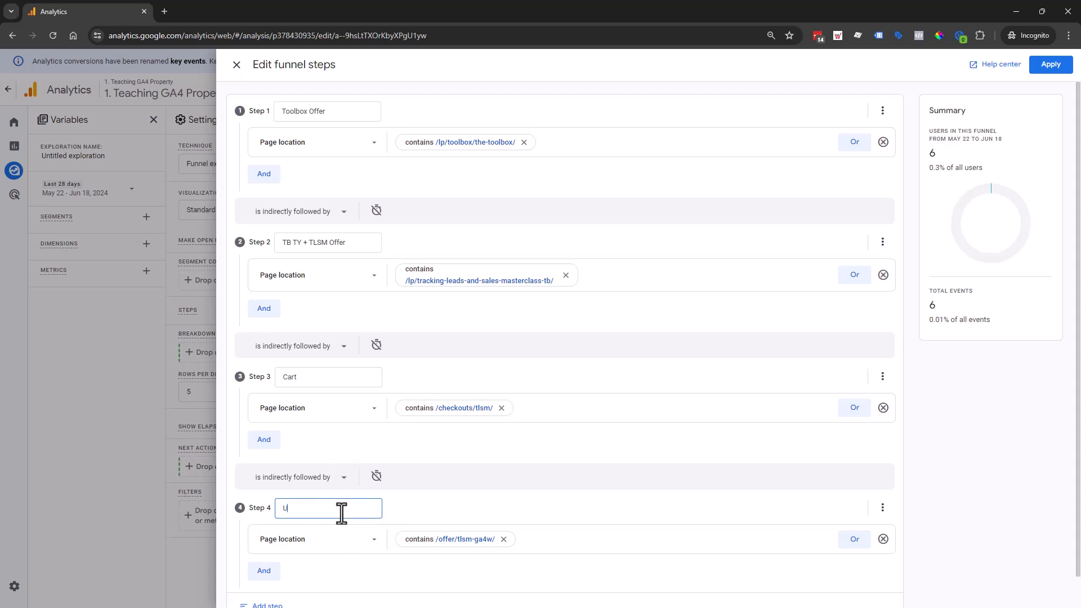
{"action": "type", "text": "psellPuchase/Upsell"}
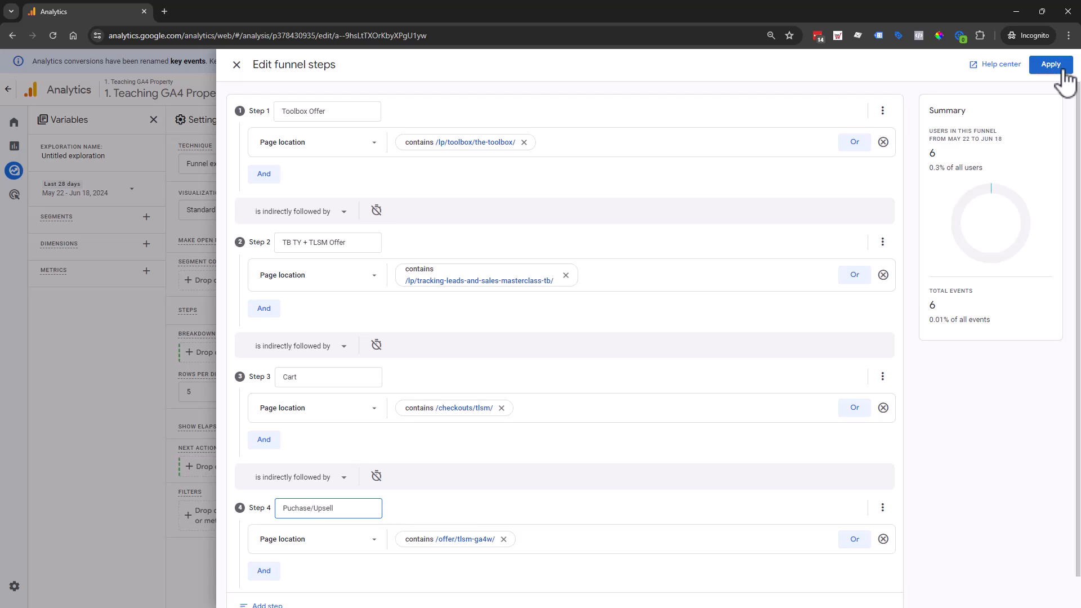
{"action": "double_click", "coordinate": [327, 508]}
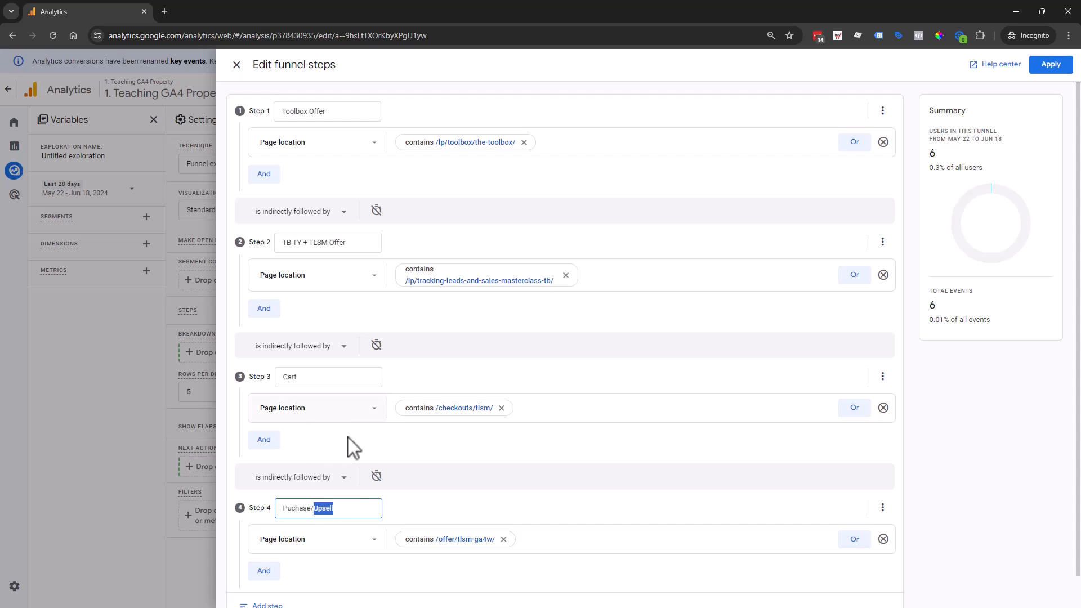
{"action": "double_click", "coordinate": [291, 509]}
{"action": "left_click", "coordinate": [1050, 65]}
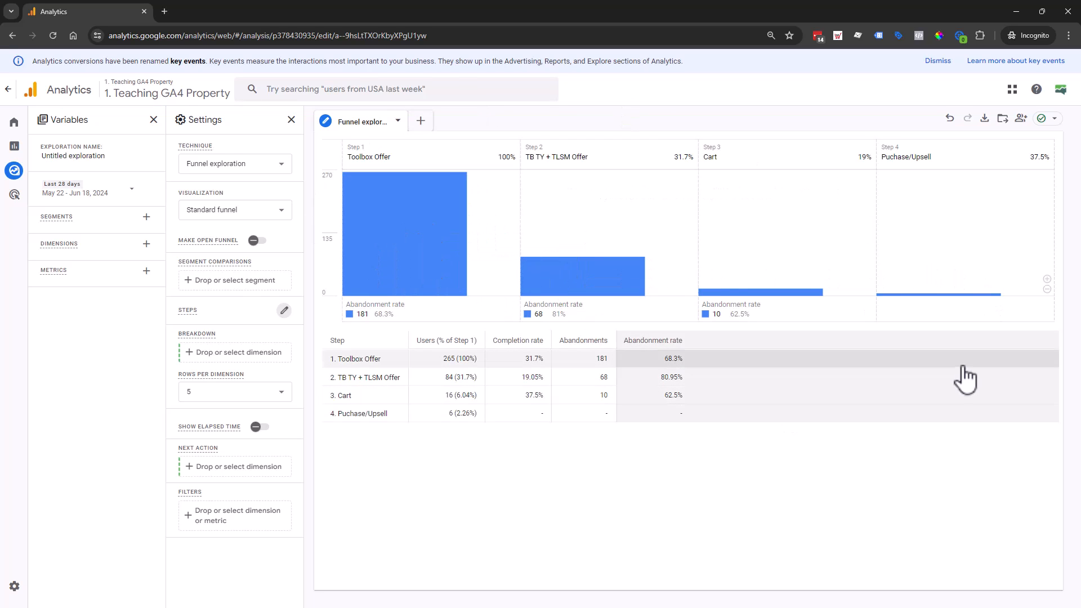
- Select the Session source, Session medium and Session campaign dimensions for import into the exploration
{"action": "mouse_move", "coordinate": [548, 284]}
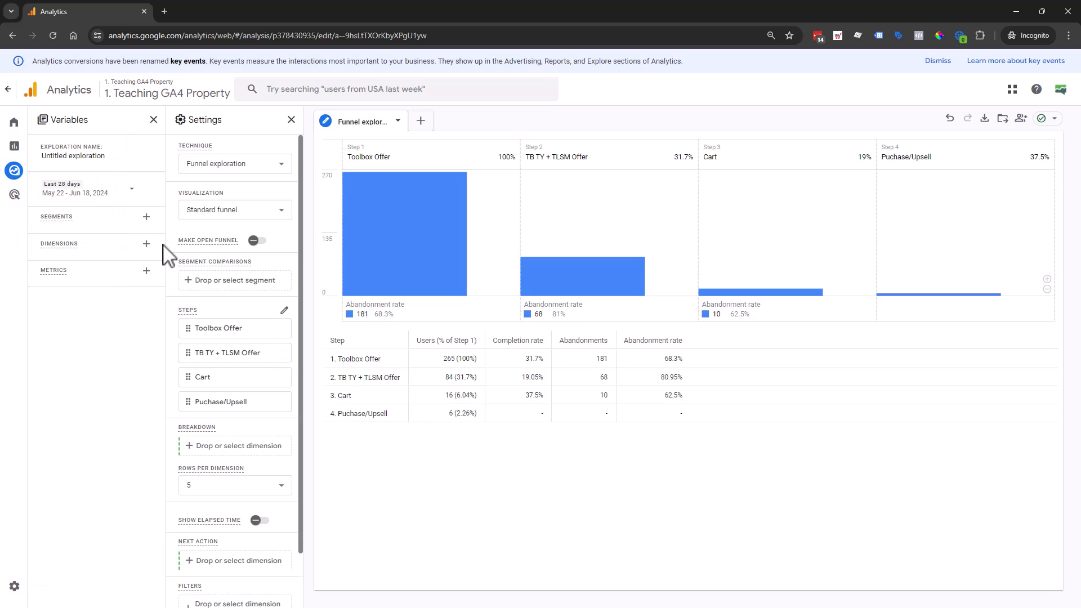
{"action": "left_click", "coordinate": [146, 244]}
{"action": "left_click", "coordinate": [516, 65]}
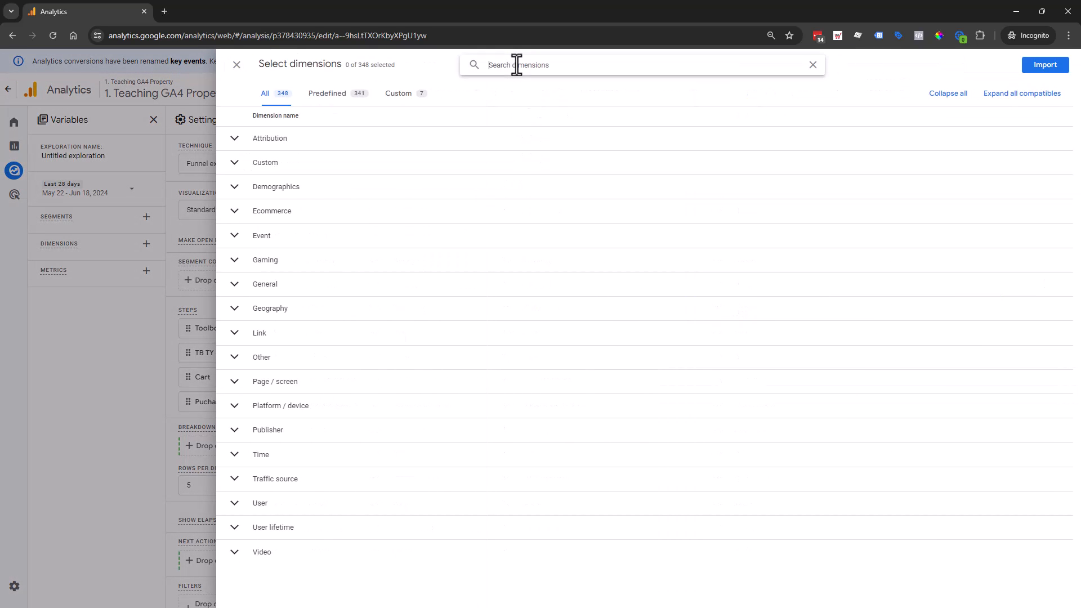
{"action": "type", "text": "sess"}
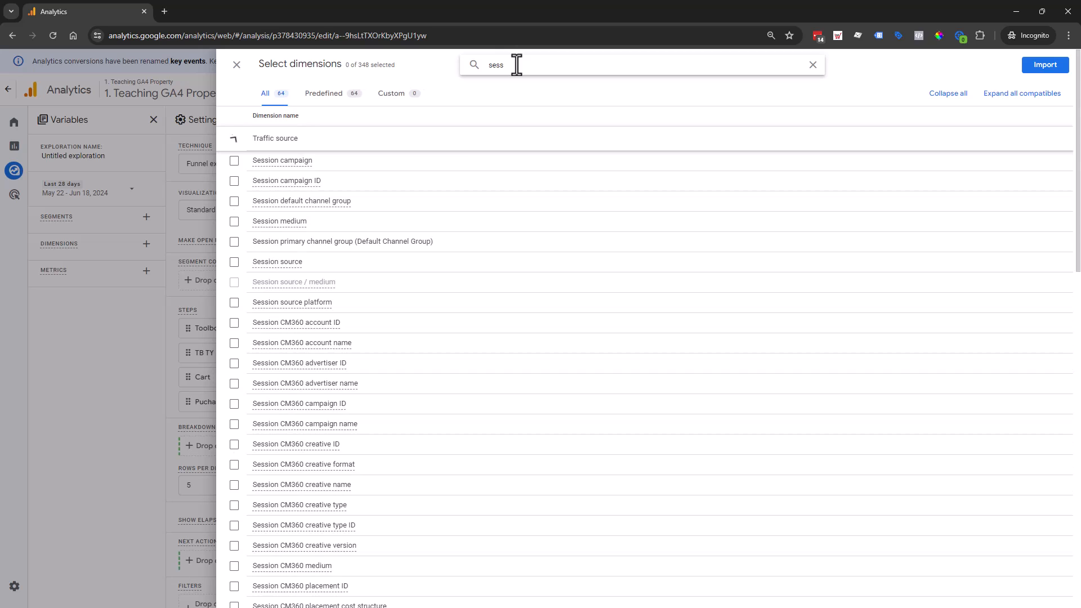
{"action": "left_click", "coordinate": [234, 262]}
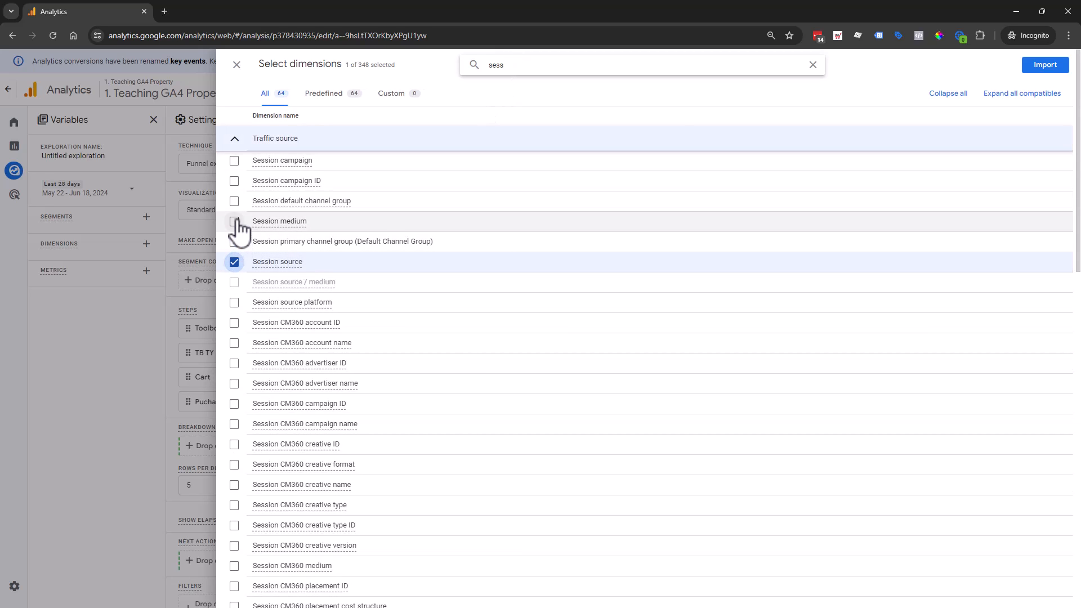
{"action": "left_click", "coordinate": [234, 222]}
{"action": "left_click", "coordinate": [235, 160]}
- Add Device category to the selected dimensions and import them into the exploration
{"action": "left_click", "coordinate": [525, 66]}
{"action": "double_click", "coordinate": [525, 66]}
{"action": "type", "text": "dev"}
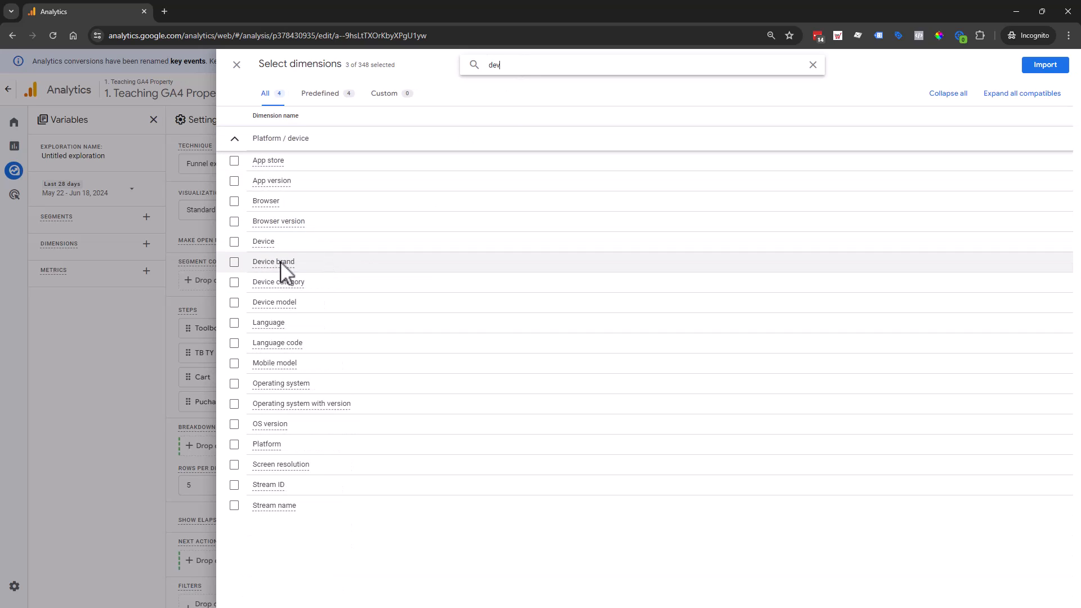
{"action": "left_click", "coordinate": [280, 282]}
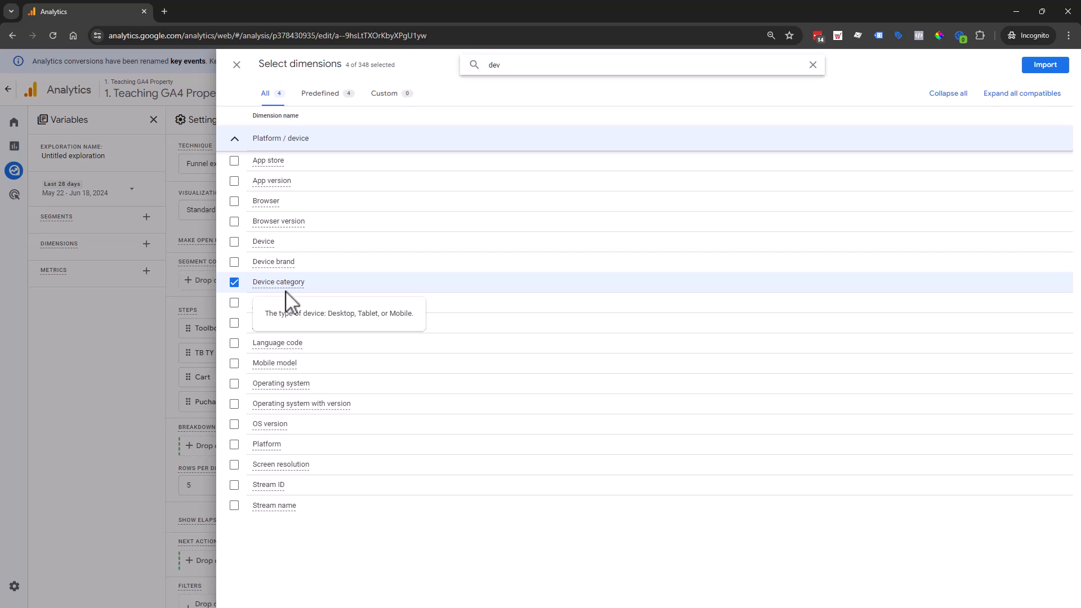
{"action": "left_click", "coordinate": [1045, 67]}
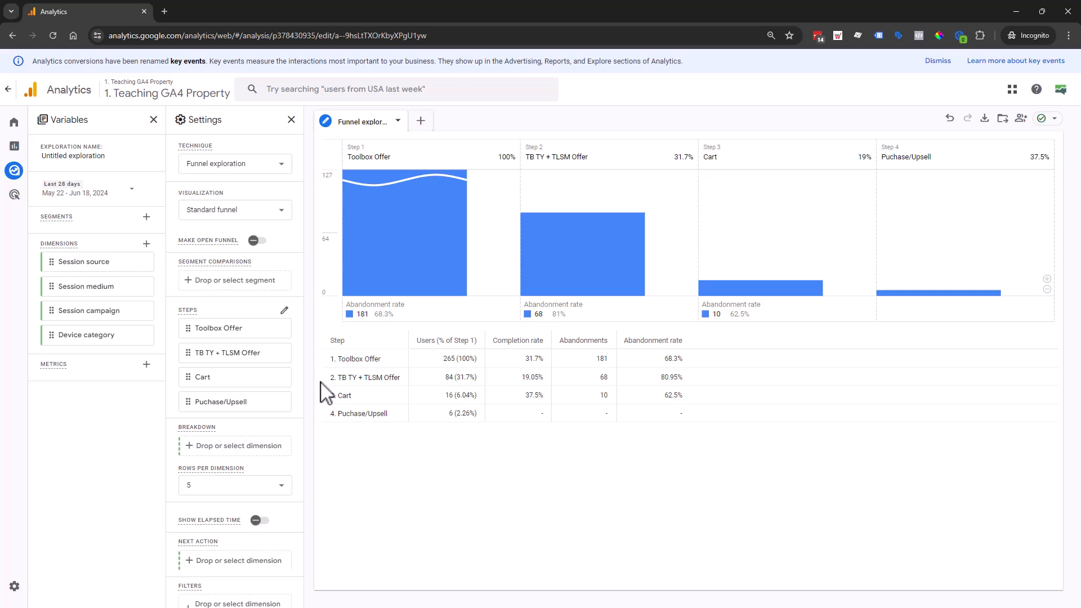
- Reopen the funnel steps for editing and extend the name of step 2 with a forecast of 30-40% in parentheses
{"action": "left_click", "coordinate": [284, 311]}
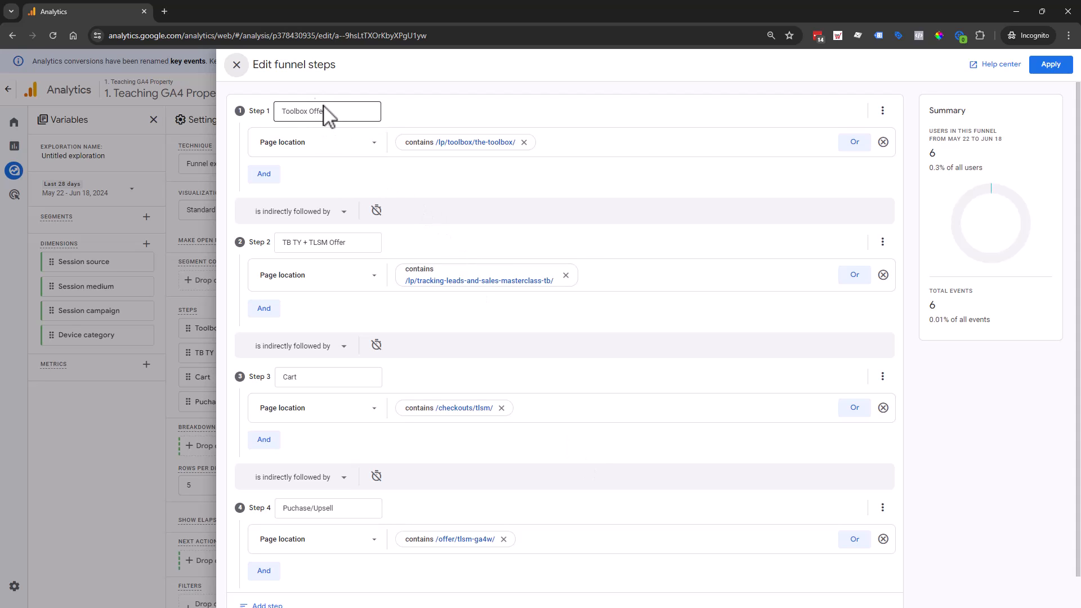
{"action": "left_click", "coordinate": [351, 244]}
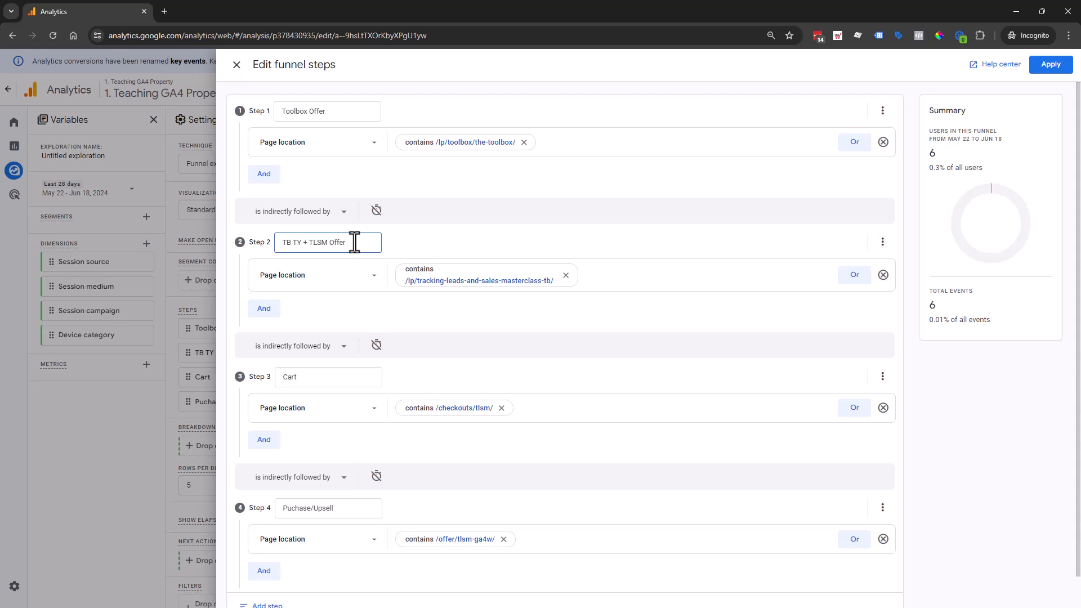
{"action": "type", "text": "Forecast:"}
{"action": "type", "text": "30-40%)"}
- Rename funnel step 3 "Cart (Forecast: 8-10%)" and check that the step 2 name uses the same forecast format
{"action": "left_click", "coordinate": [341, 379]}
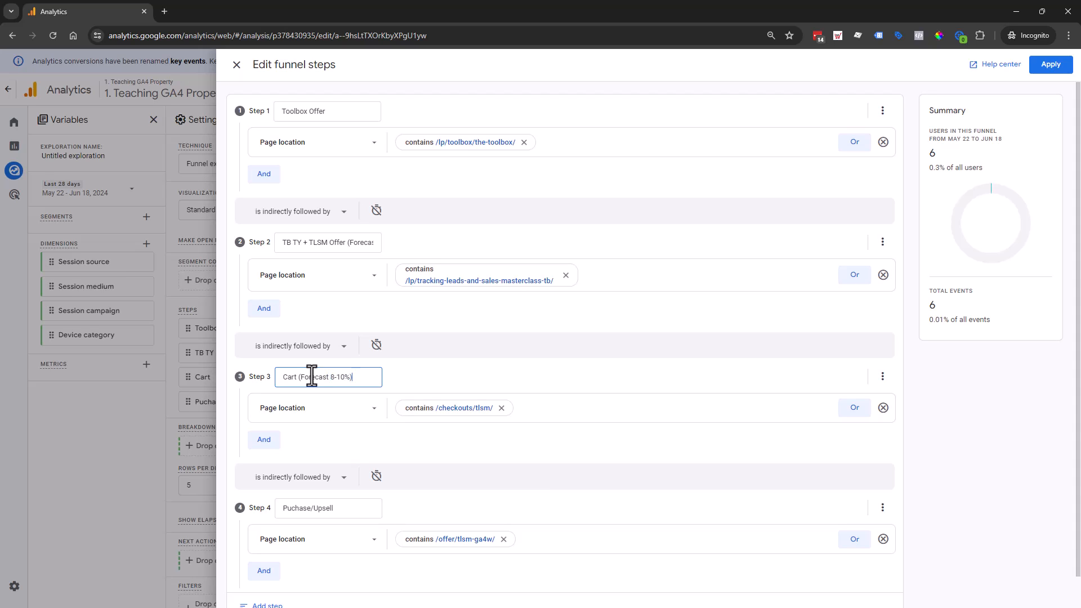
{"action": "left_click", "coordinate": [331, 242]}
{"action": "left_click_drag", "start_coordinate": [353, 242], "coordinate": [402, 250]}
{"action": "left_click", "coordinate": [370, 243]}
{"action": "left_click", "coordinate": [327, 377]}
- Rename funnel step 4 "Puchase/Upsell (Forecast: 40-50%)" and apply the edited funnel steps
{"action": "left_click", "coordinate": [355, 508]}
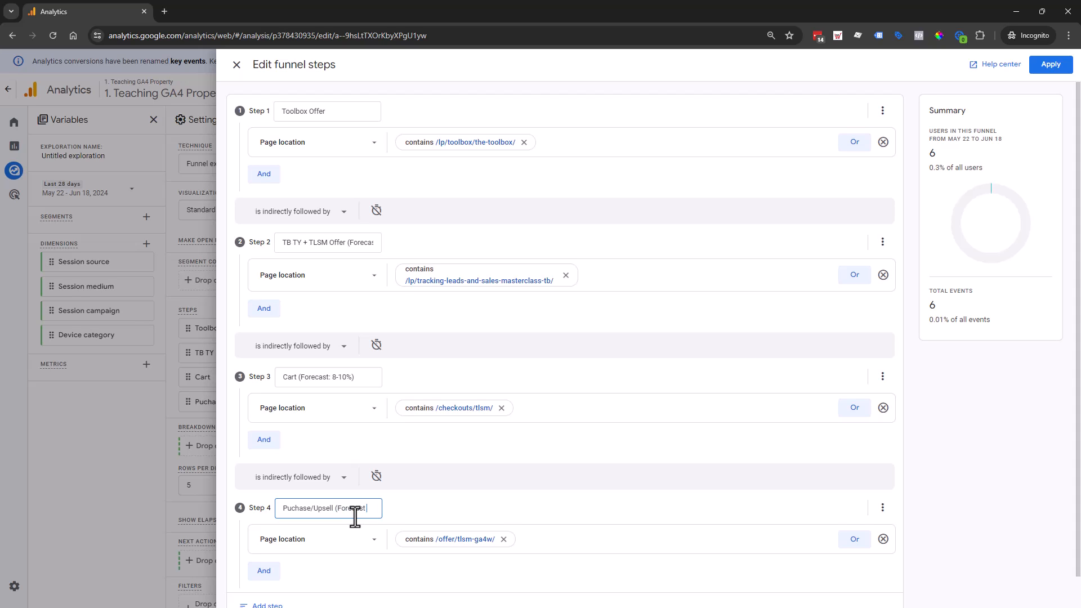
{"action": "type", "text": "(Forecast 40-50%"}
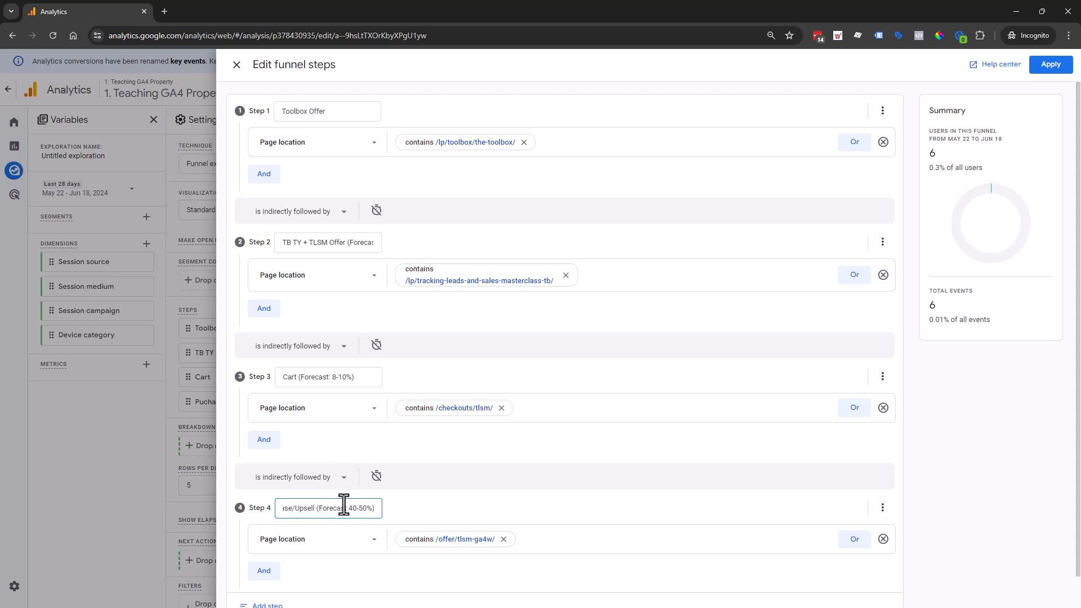
{"action": "left_click", "coordinate": [375, 508]}
{"action": "left_click", "coordinate": [375, 508]}
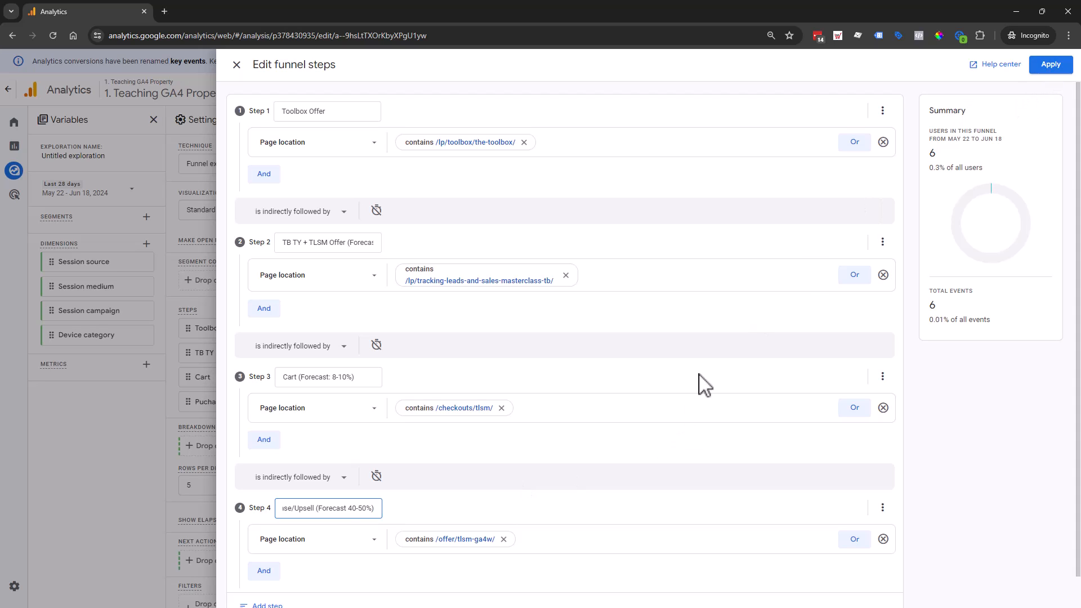
{"action": "left_click", "coordinate": [345, 508]}
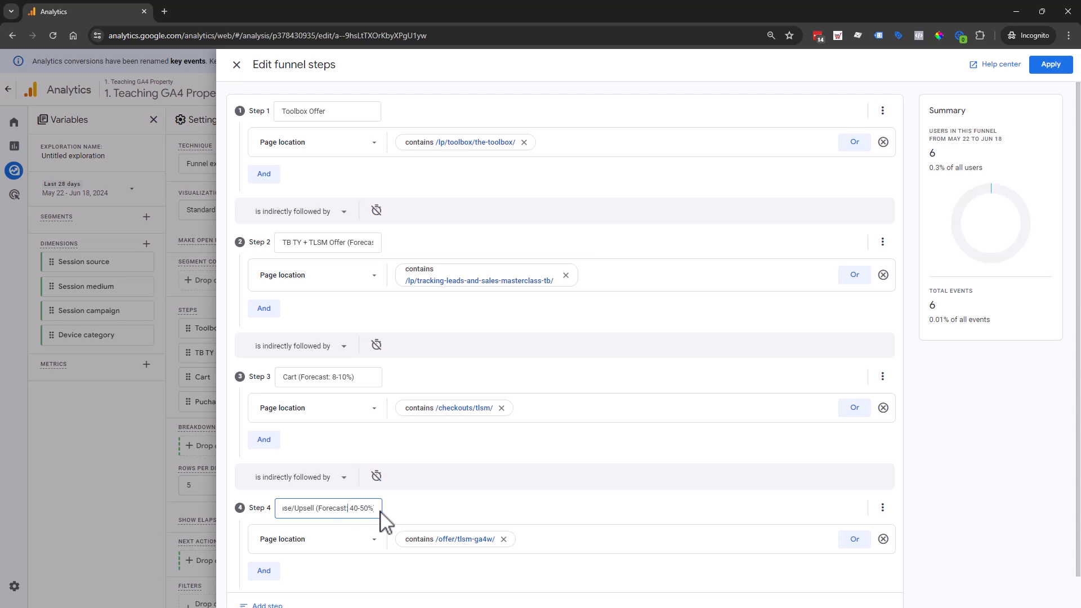
{"action": "left_click", "coordinate": [1046, 66]}
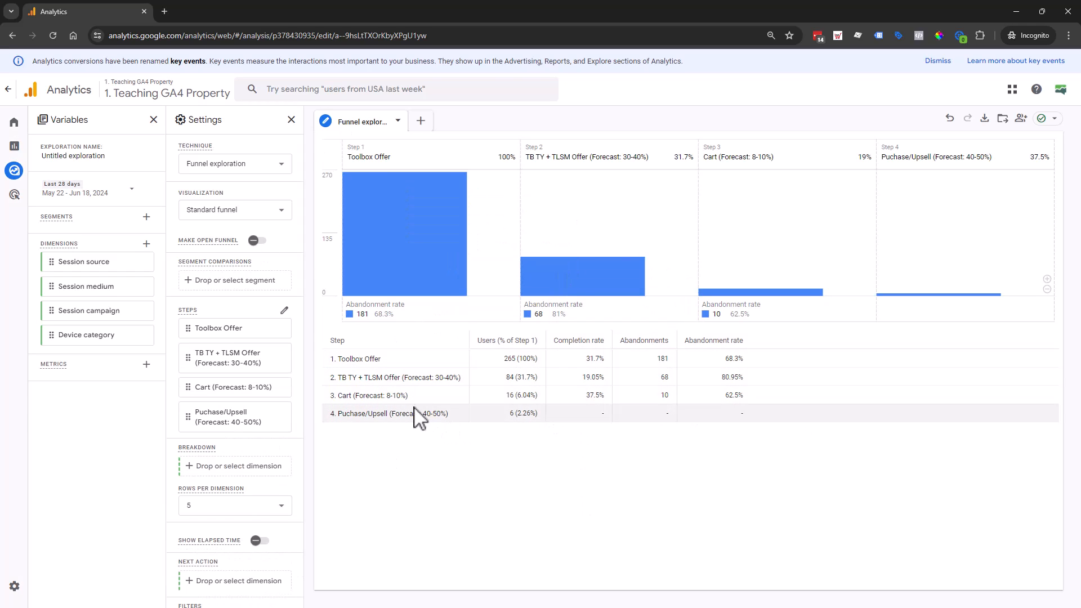
- Enlarge the page in the browser and examine the user counts in the funnel table, starting with Toolbox Offer
{"action": "left_click", "coordinate": [1068, 36]}
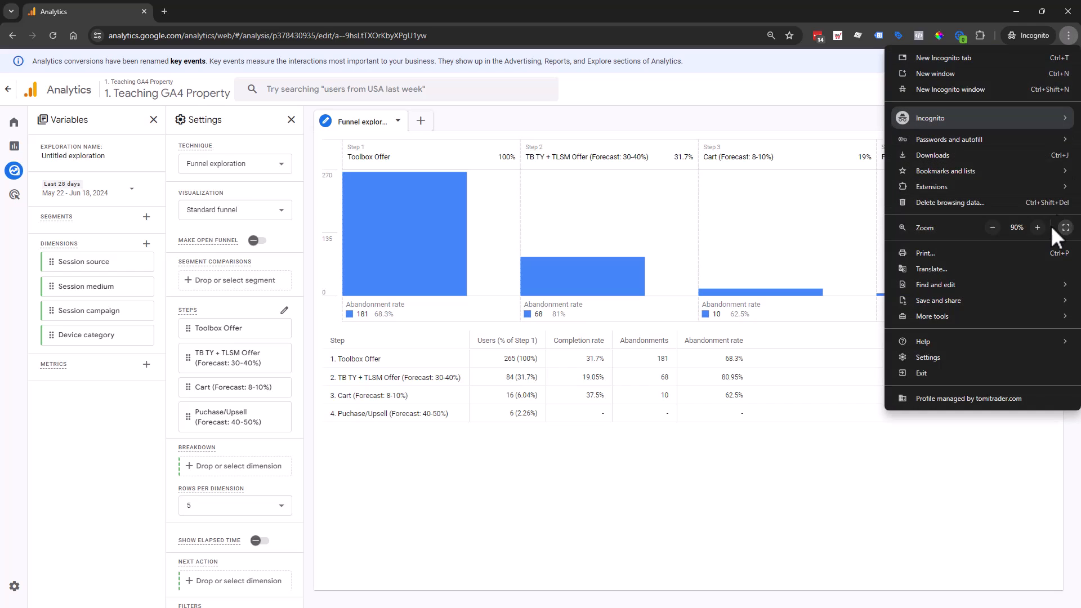
{"action": "left_click", "coordinate": [1037, 228]}
{"action": "left_click", "coordinate": [850, 485]}
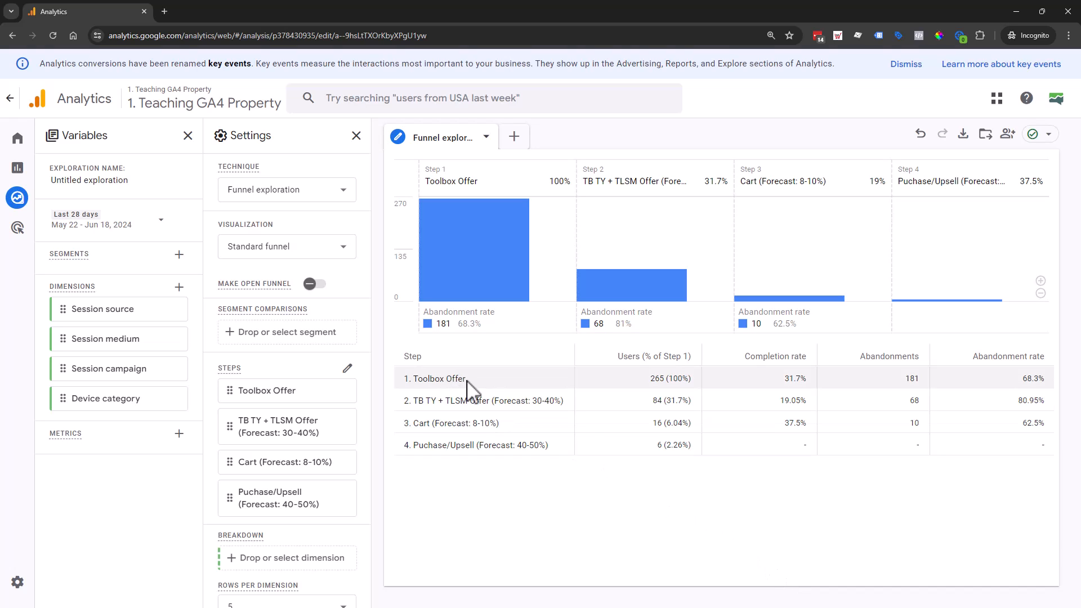
{"action": "double_click", "coordinate": [657, 379]}
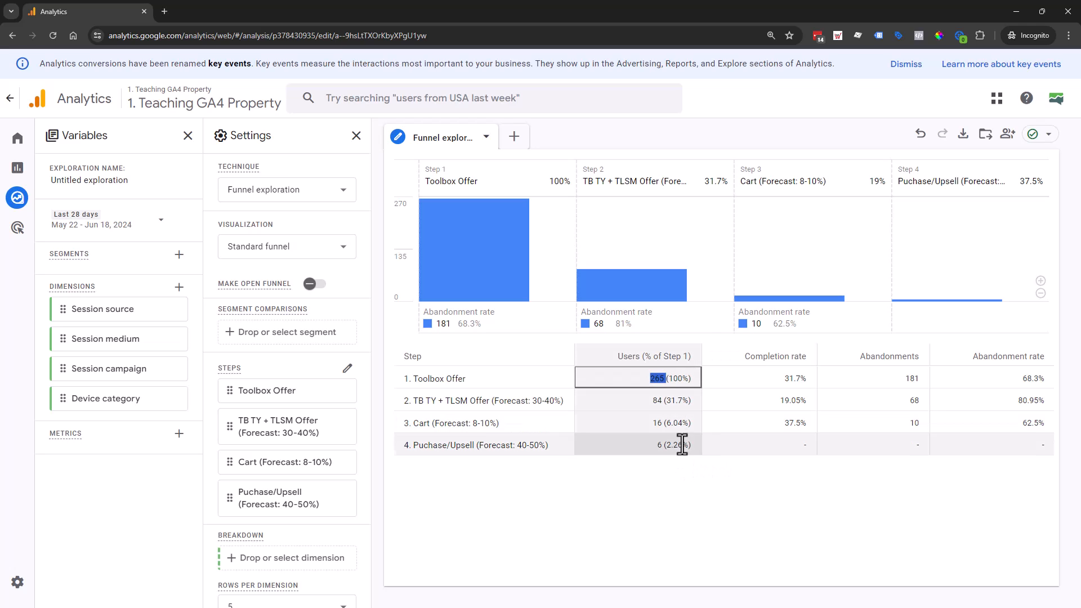
- Set the exploration's date range to a custom period from Jun 1 to Jun 18, 2024
{"action": "left_click", "coordinate": [141, 232]}
{"action": "left_click", "coordinate": [347, 438]}
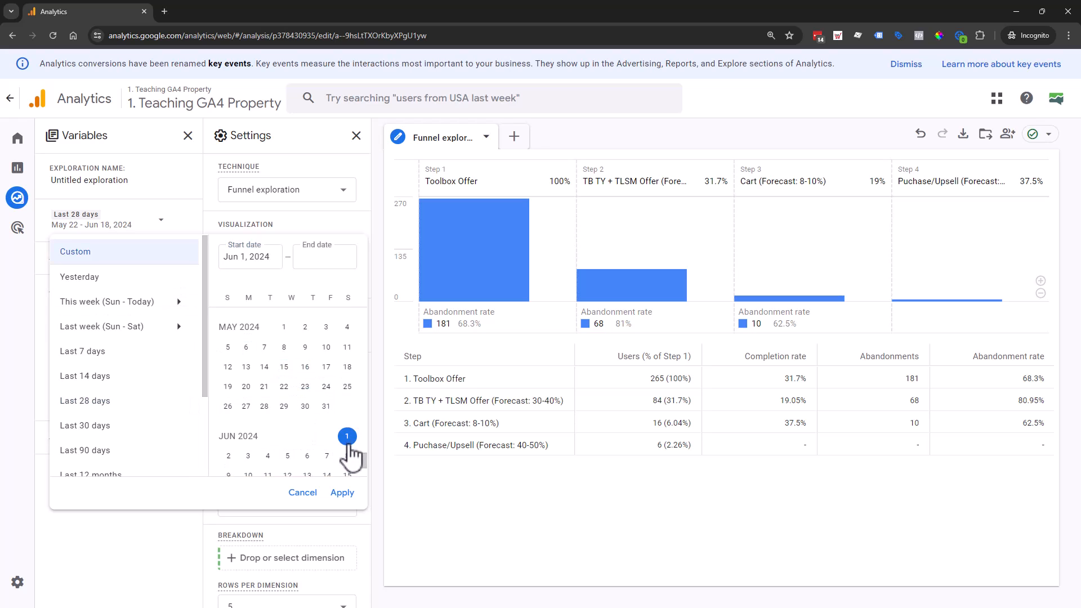
{"action": "scroll", "coordinate": [349, 450], "scroll_direction": "down", "scroll_amount": 1}
{"action": "left_click", "coordinate": [268, 439]}
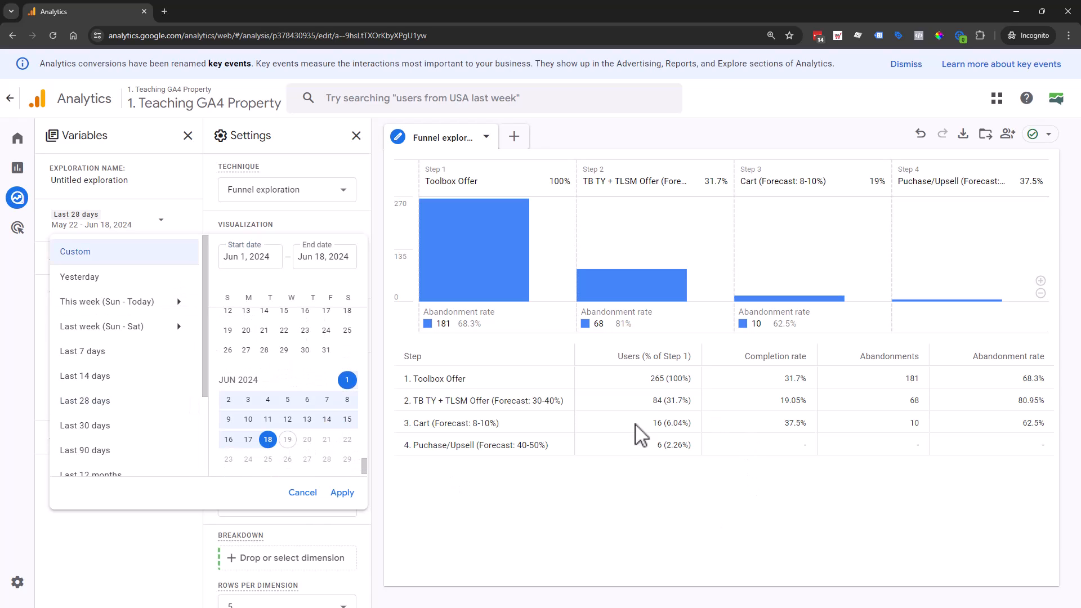
{"action": "left_click", "coordinate": [343, 494]}
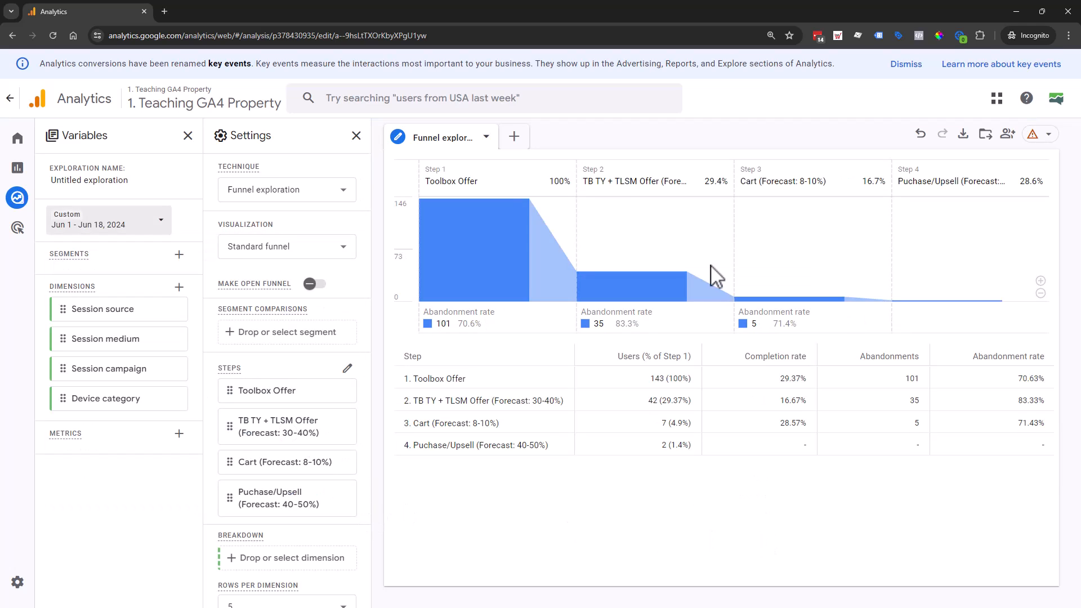
- Compare the users and completion rates of the Toolbox Offer, TB TY + TLSM Offer and Cart steps with their forecasts
{"action": "mouse_move", "coordinate": [504, 222]}
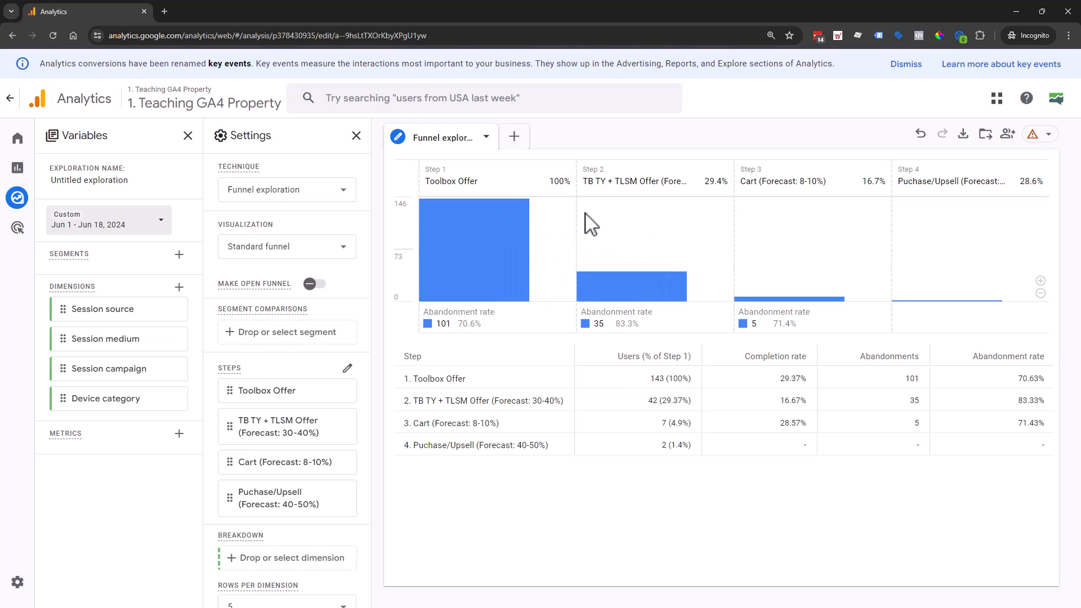
{"action": "double_click", "coordinate": [657, 378]}
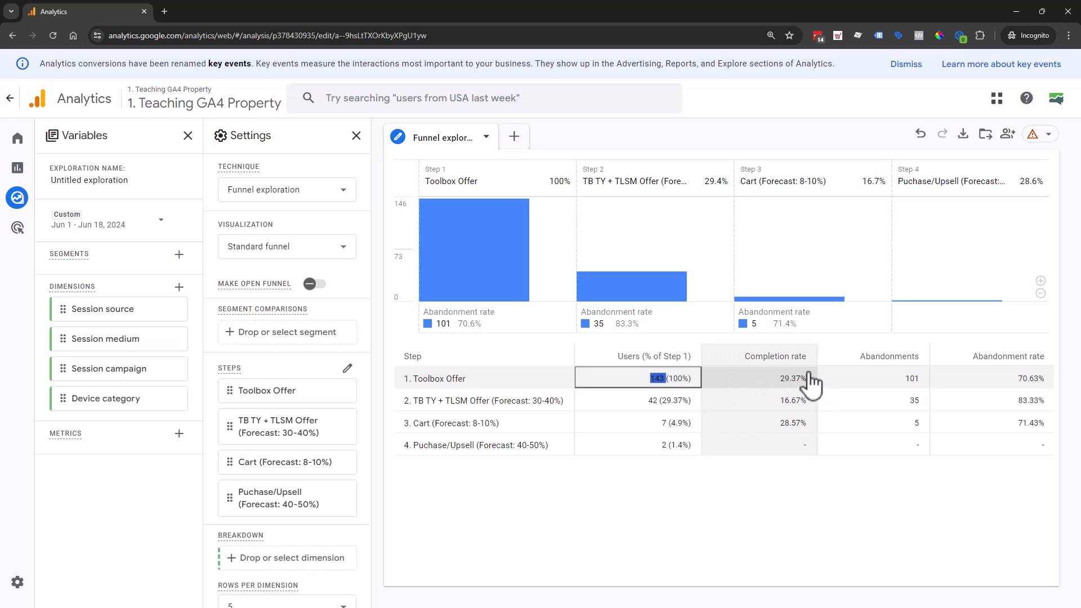
{"action": "double_click", "coordinate": [787, 379]}
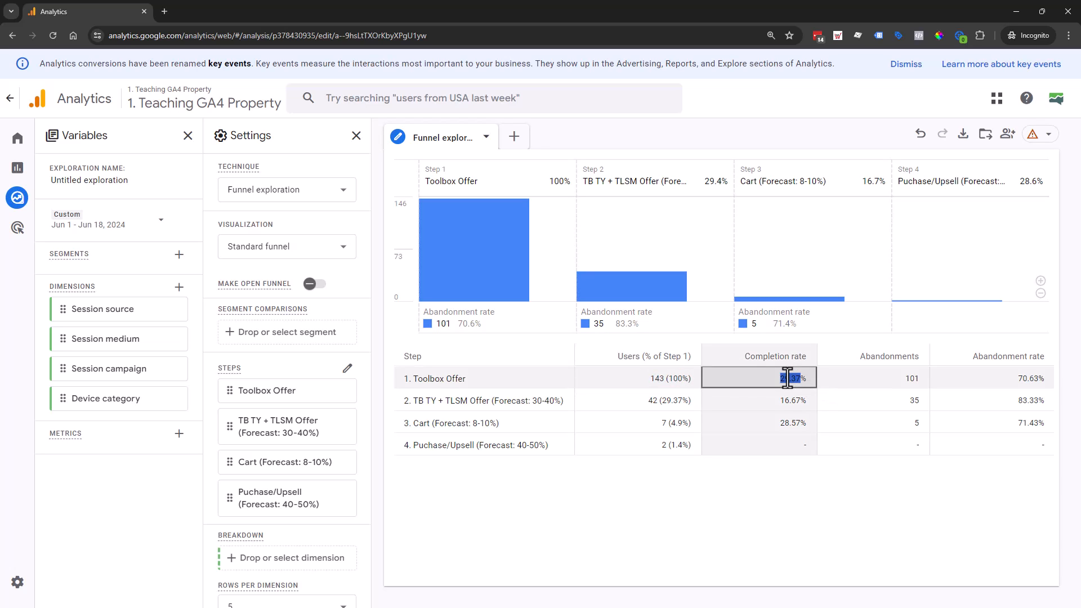
{"action": "left_click", "coordinate": [676, 401]}
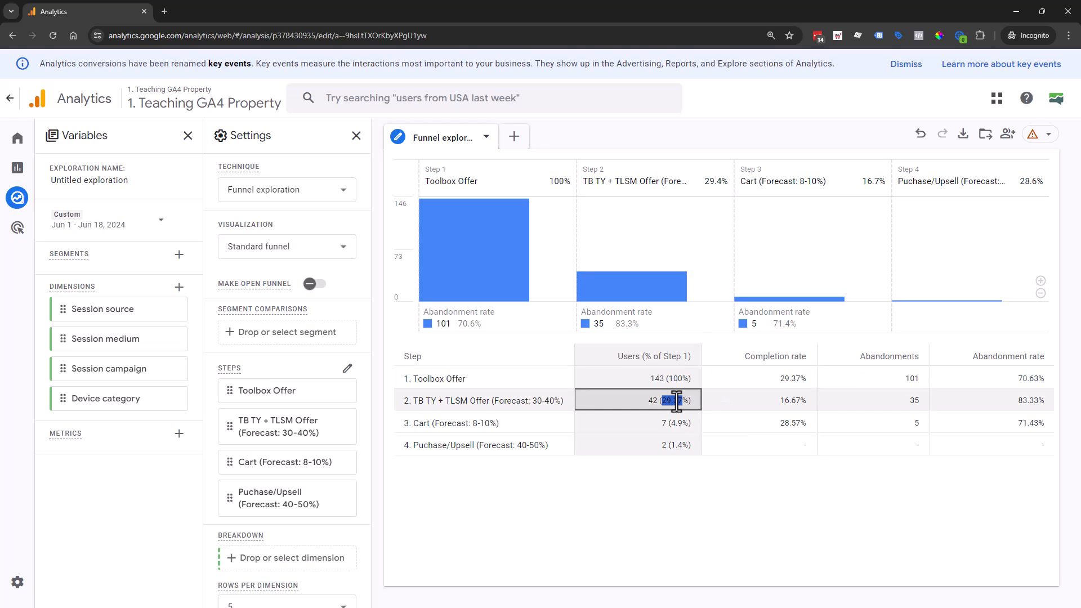
{"action": "double_click", "coordinate": [680, 400]}
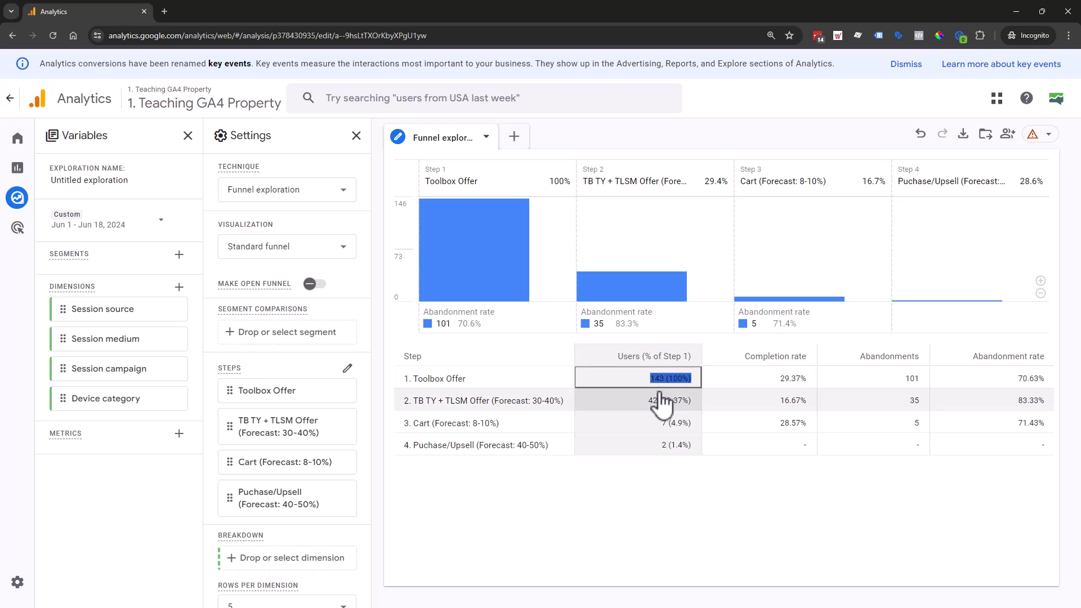
{"action": "left_click", "coordinate": [665, 423]}
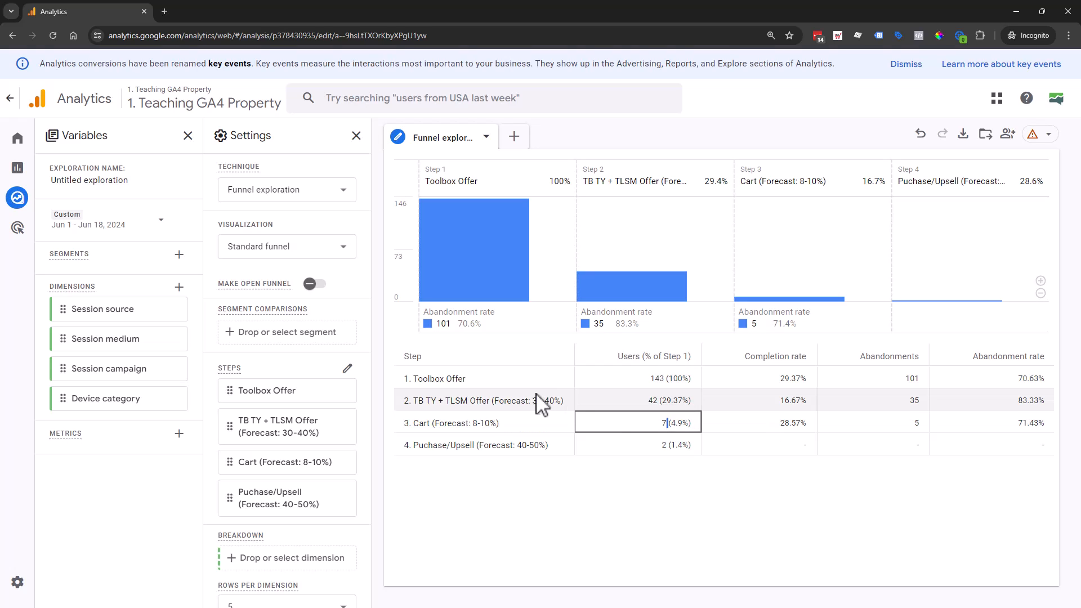
- Make the funnel open for comparison, return it to a closed funnel and check the Cart step's user percentage
{"action": "left_click", "coordinate": [316, 284]}
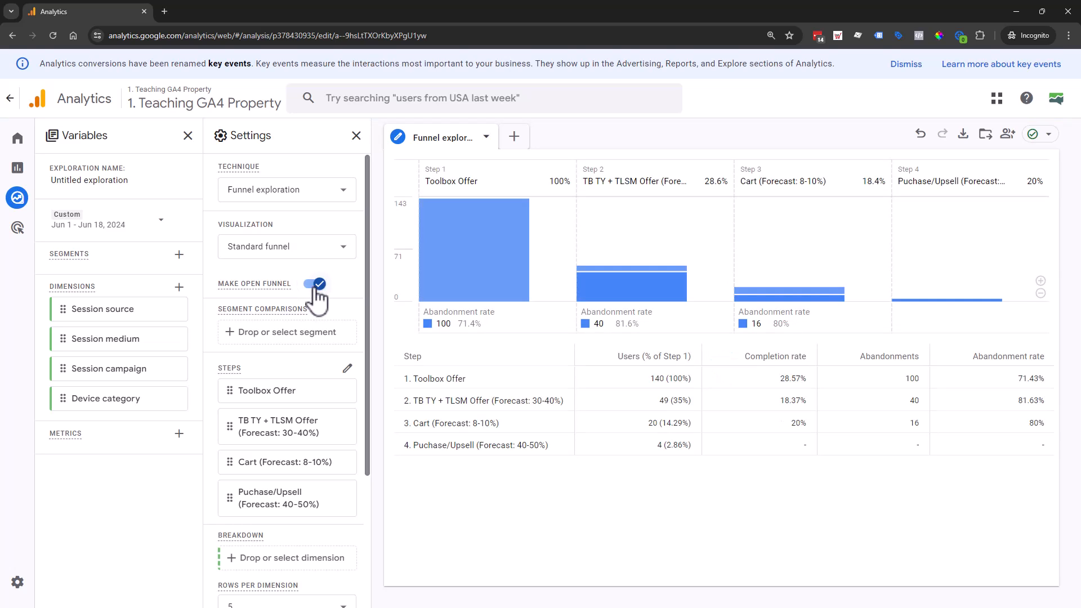
{"action": "left_click", "coordinate": [316, 286]}
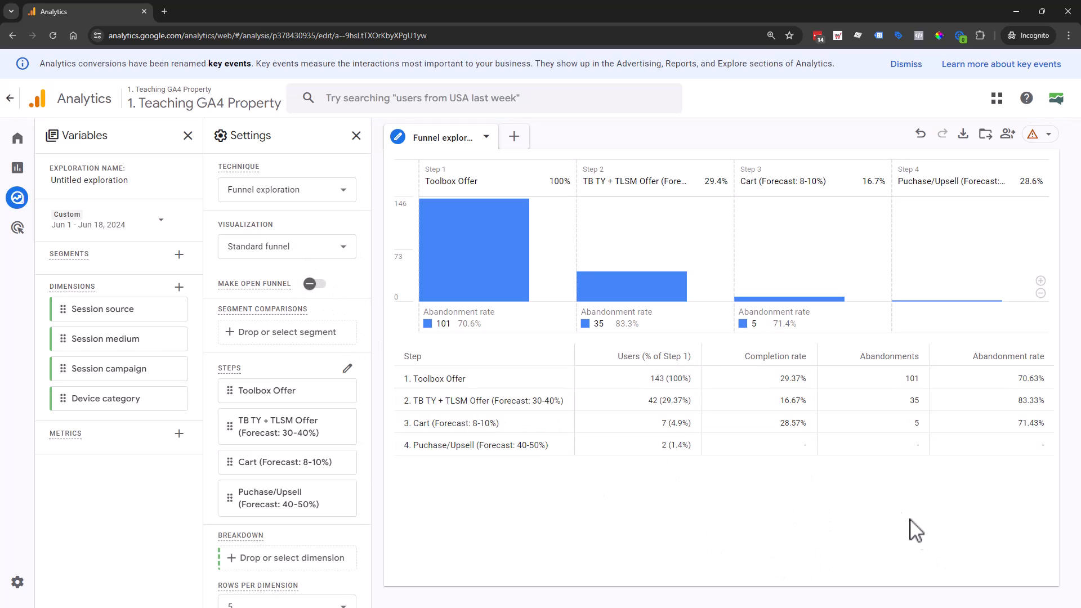
{"action": "left_click", "coordinate": [678, 424]}
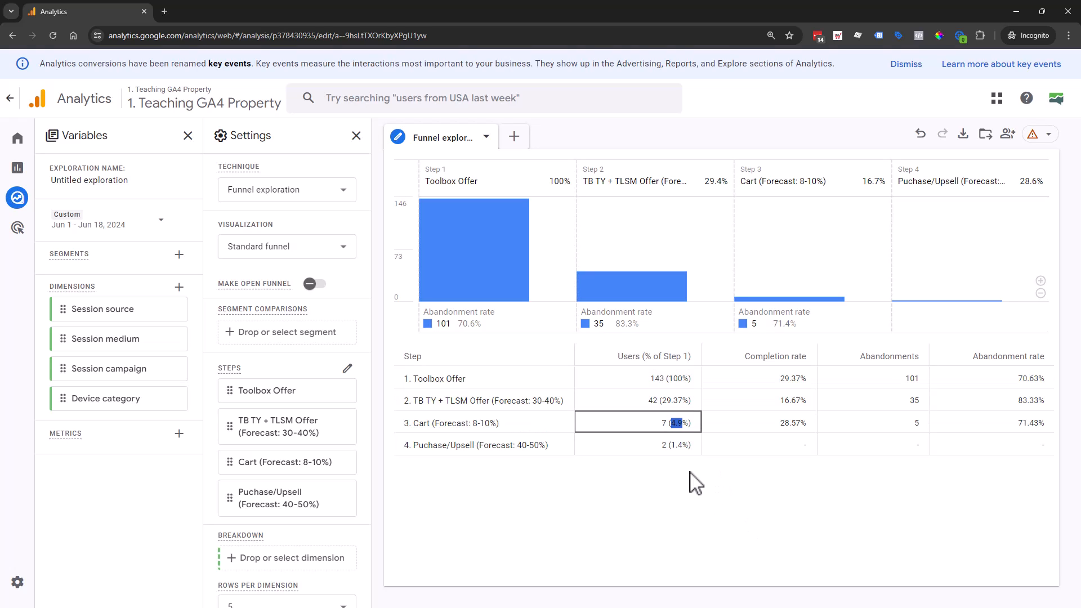
- Compare the Cart step's completion rate with the Purchase/Upsell forecast and check the percentage shown above the funnel chart
{"action": "left_click", "coordinate": [683, 445]}
{"action": "double_click", "coordinate": [794, 423]}
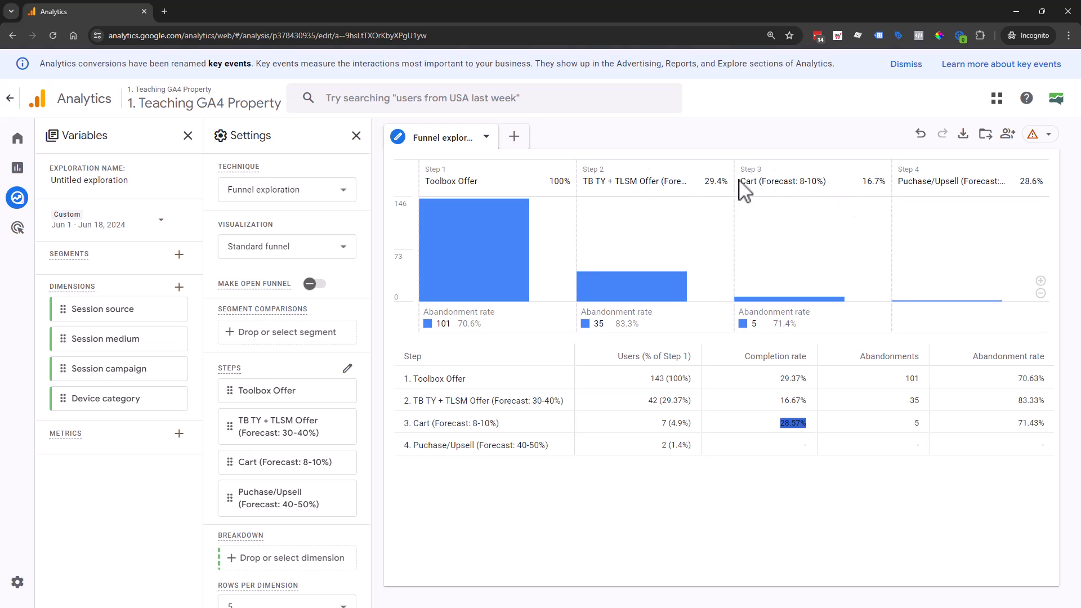
{"action": "double_click", "coordinate": [873, 182]}
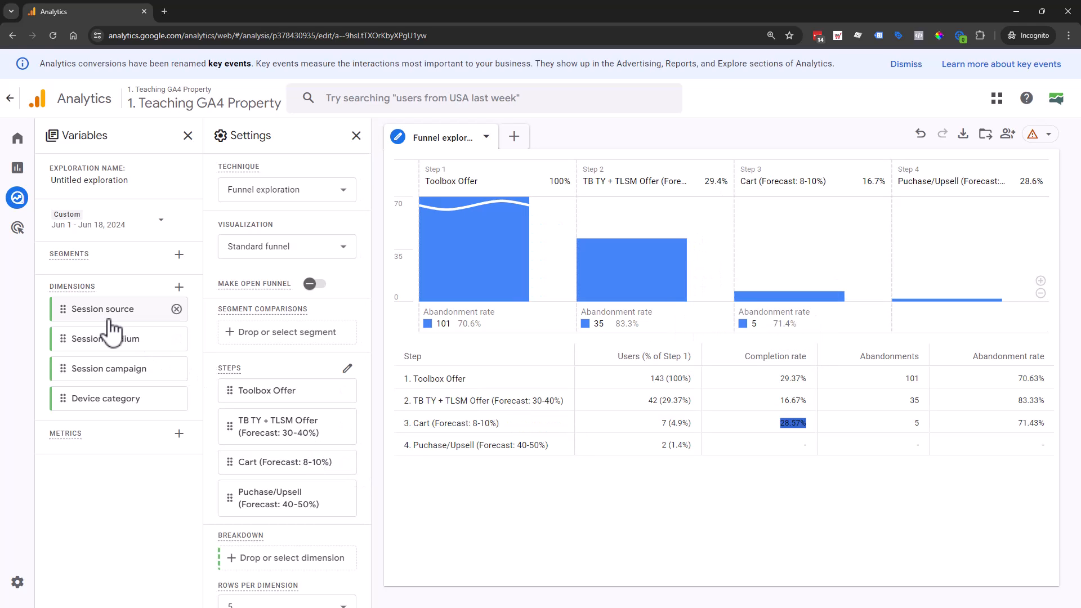
- Break the funnel down by Session source and remove the breakdown again
{"action": "scroll", "coordinate": [369, 433], "scroll_direction": "down", "scroll_amount": 3}
{"action": "left_click_drag", "start_coordinate": [109, 316], "coordinate": [275, 439]}
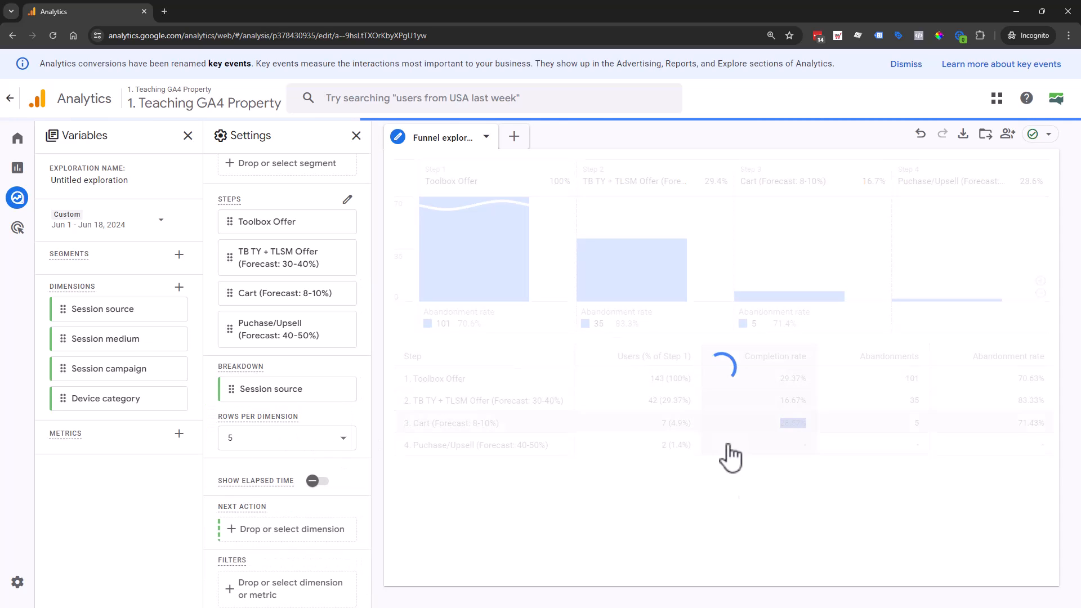
{"action": "scroll", "coordinate": [717, 514], "scroll_direction": "down", "scroll_amount": 4}
{"action": "scroll", "coordinate": [714, 506], "scroll_direction": "down", "scroll_amount": 4}
{"action": "scroll", "coordinate": [835, 495], "scroll_direction": "up", "scroll_amount": 5}
{"action": "left_click", "coordinate": [346, 389]}
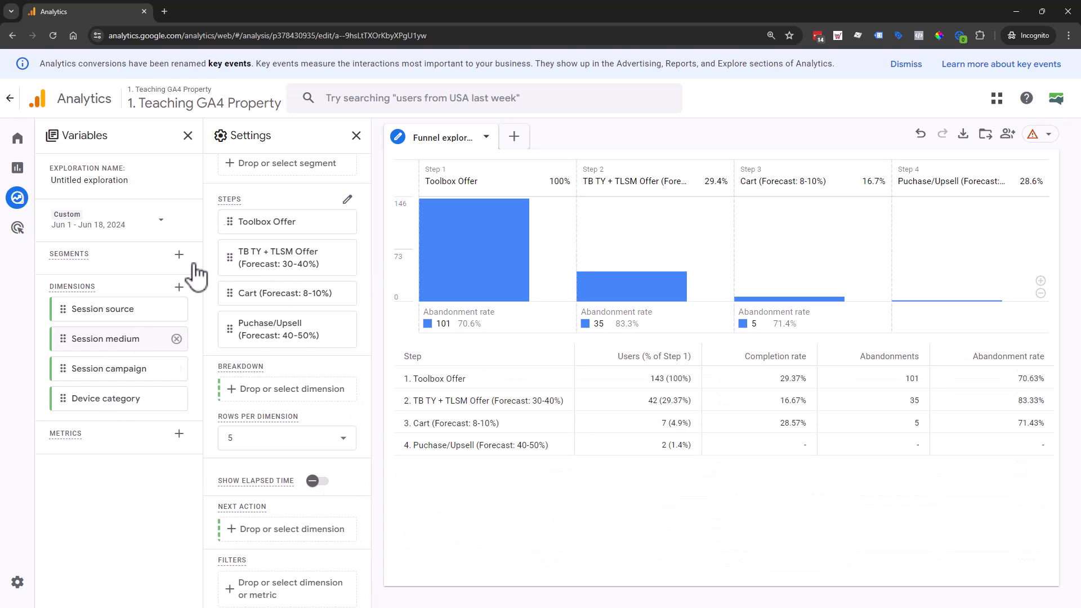
{"action": "mouse_move", "coordinate": [448, 201]}
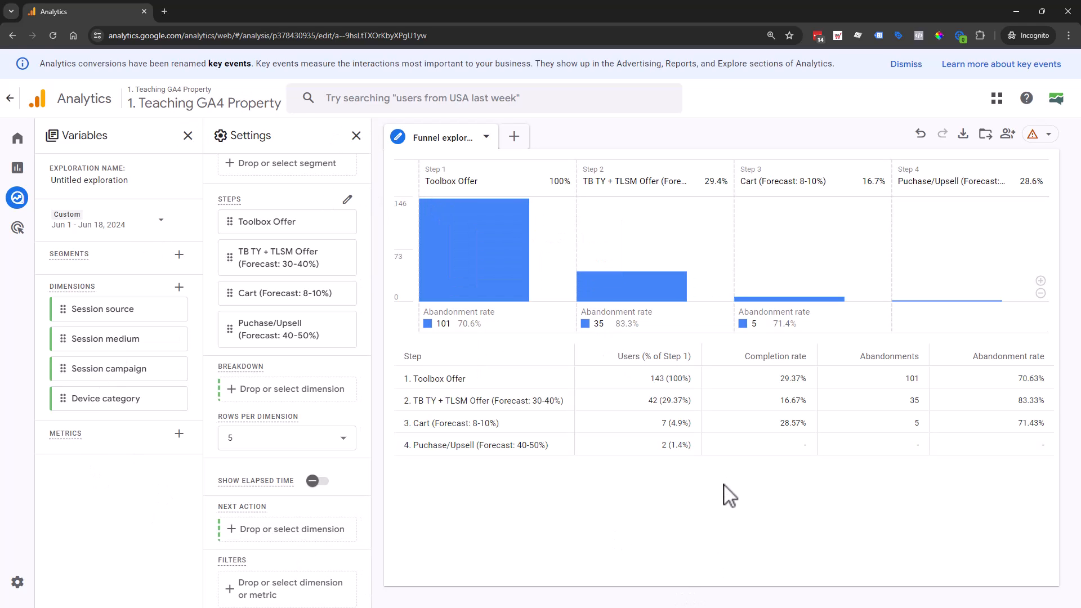
{"action": "scroll", "coordinate": [340, 314], "scroll_direction": "up", "scroll_amount": 3}
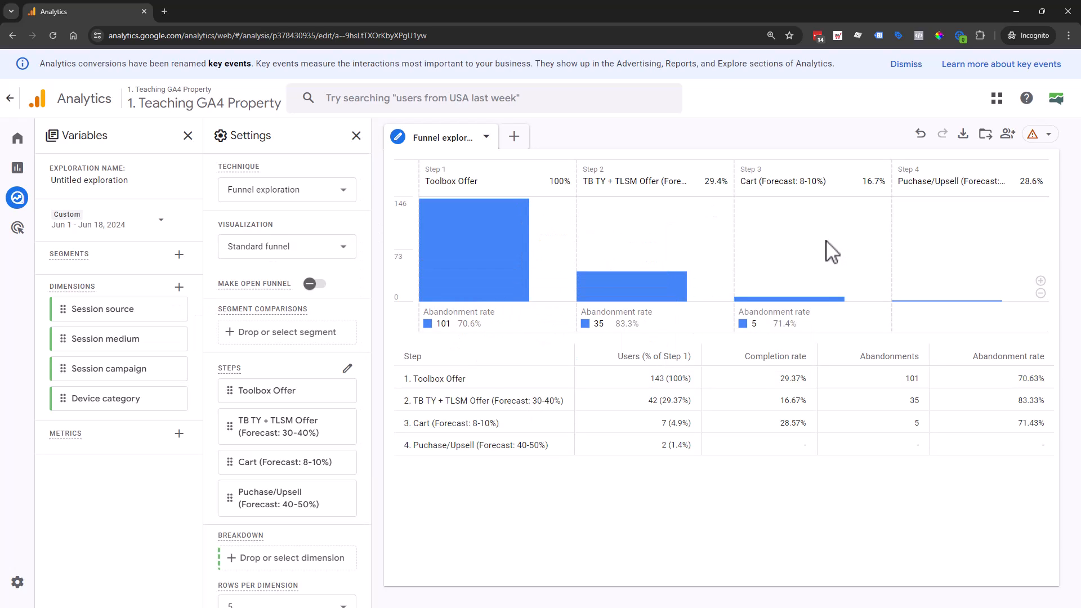
- Rename the exploration as Product B - Workshop Example
{"action": "left_click", "coordinate": [116, 181]}
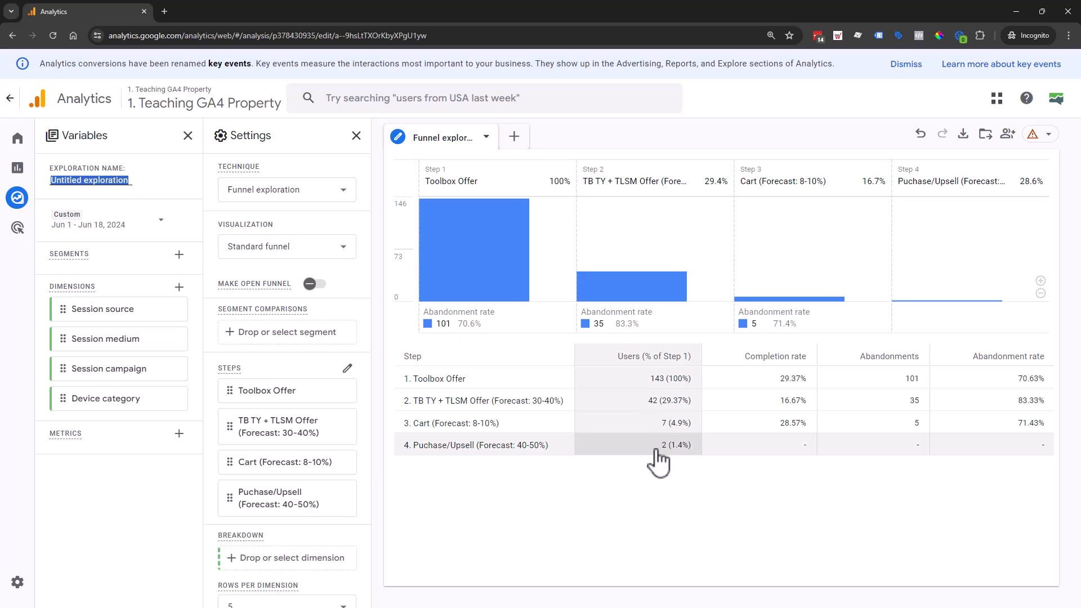
{"action": "type", "text": "Workshop Example"}
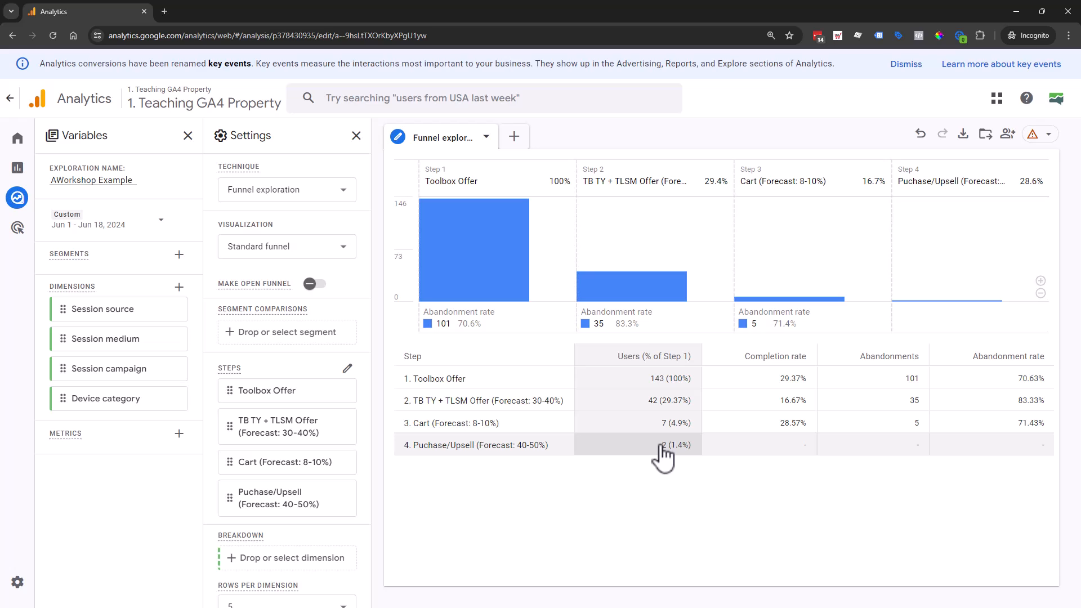
{"action": "type", "text": "duct B -"}
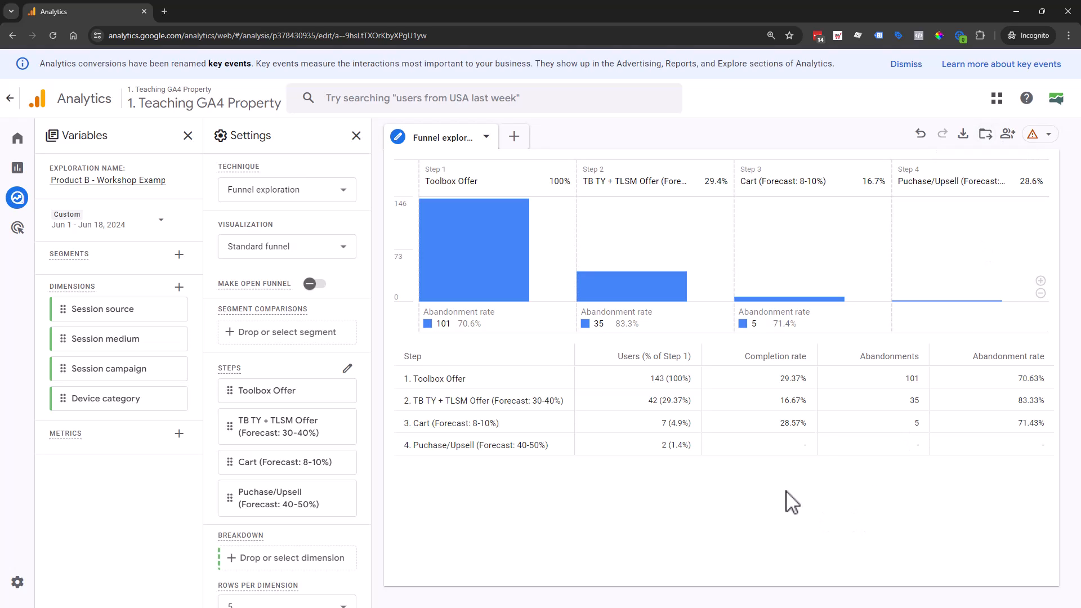
- From the Explorations list, check the read-only sharing option for Product B - Workshop Example without sharing it, and reopen the exploration
{"action": "left_click", "coordinate": [18, 198]}
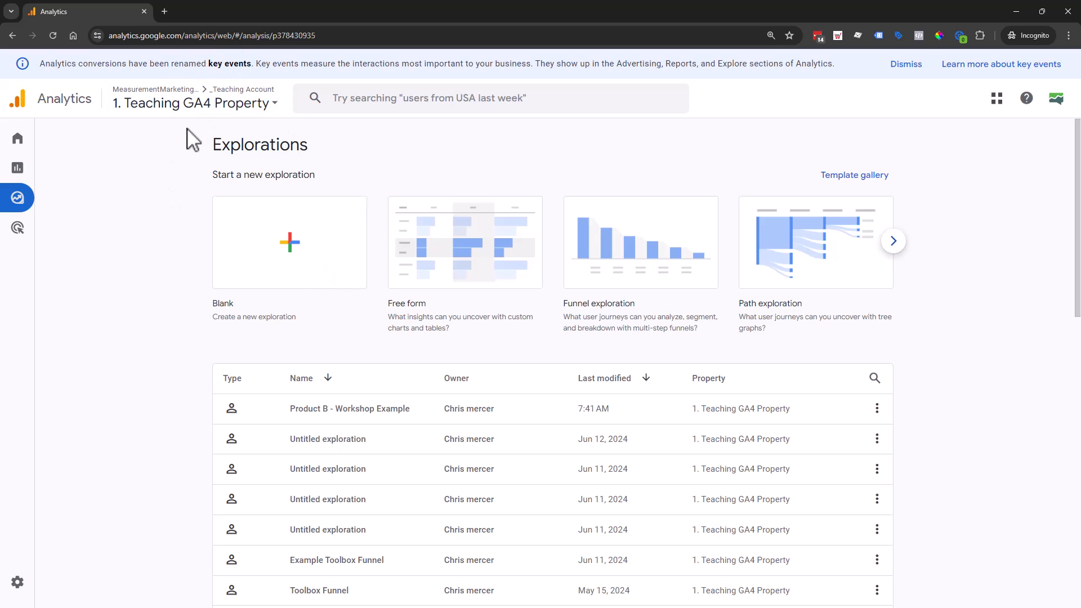
{"action": "left_click", "coordinate": [878, 410]}
{"action": "left_click", "coordinate": [906, 475]}
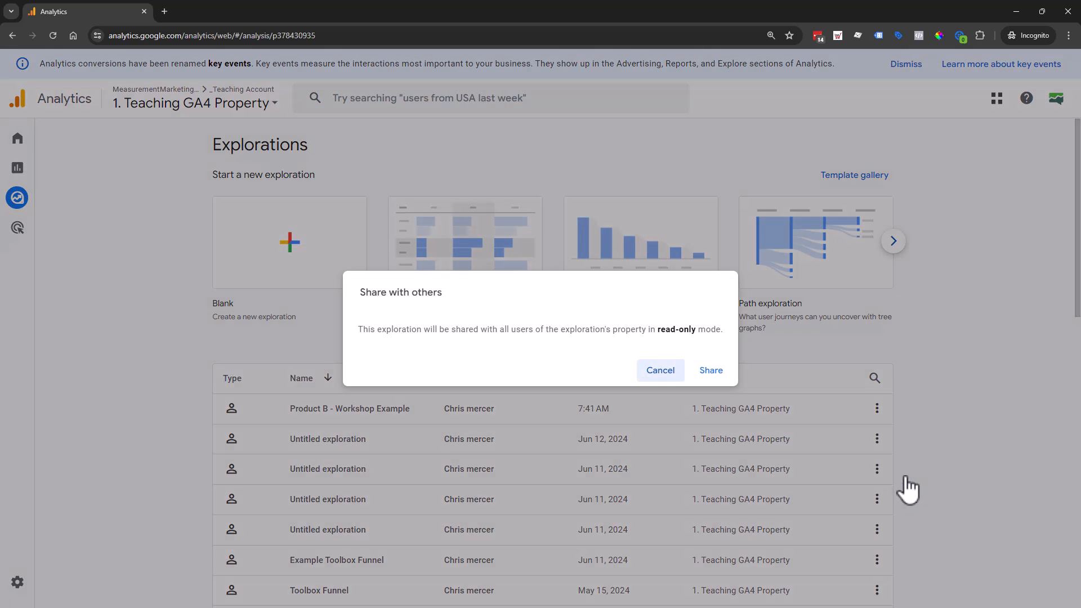
{"action": "left_click_drag", "start_coordinate": [693, 333], "coordinate": [665, 332]}
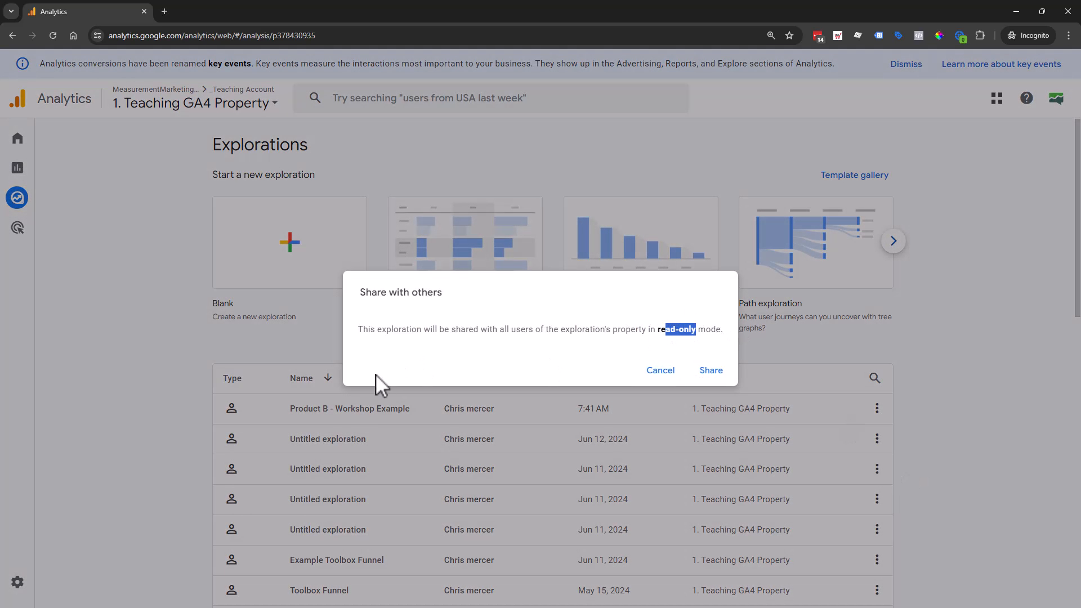
{"action": "left_click", "coordinate": [354, 407]}
{"action": "left_click", "coordinate": [354, 408]}
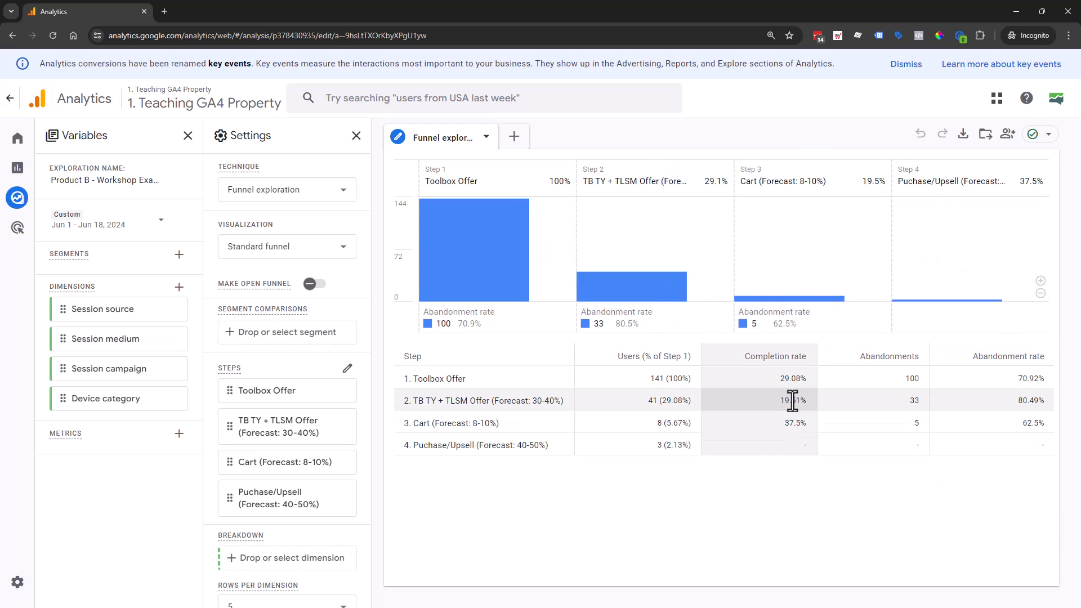
{"action": "mouse_move", "coordinate": [22, 186]}
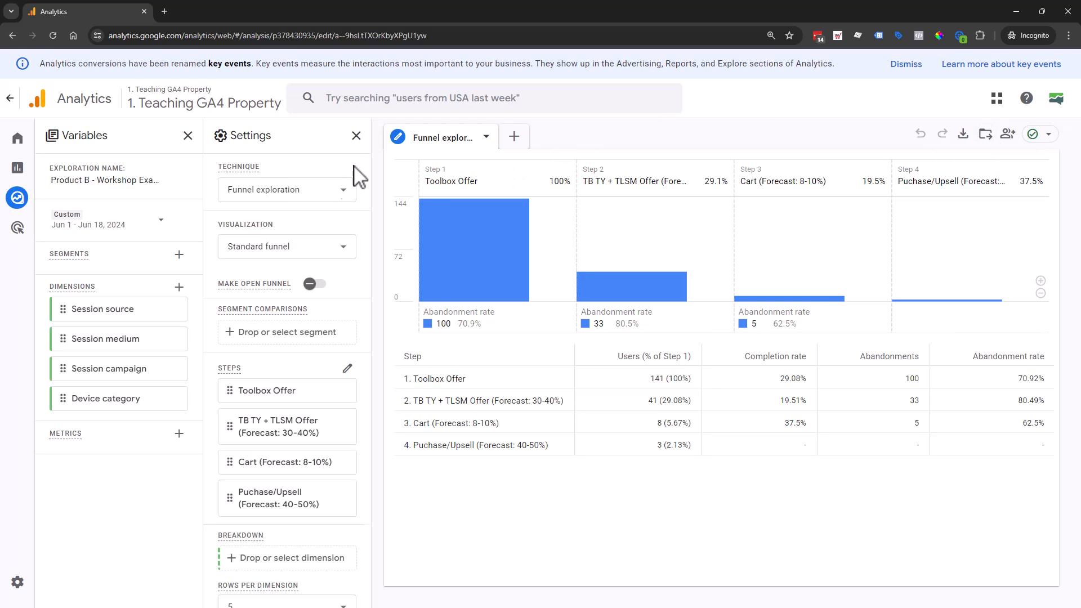
- Save the exploration as a report in the Library, shortening the report name to Product B - Workshop Example
{"action": "left_click", "coordinate": [985, 137]}
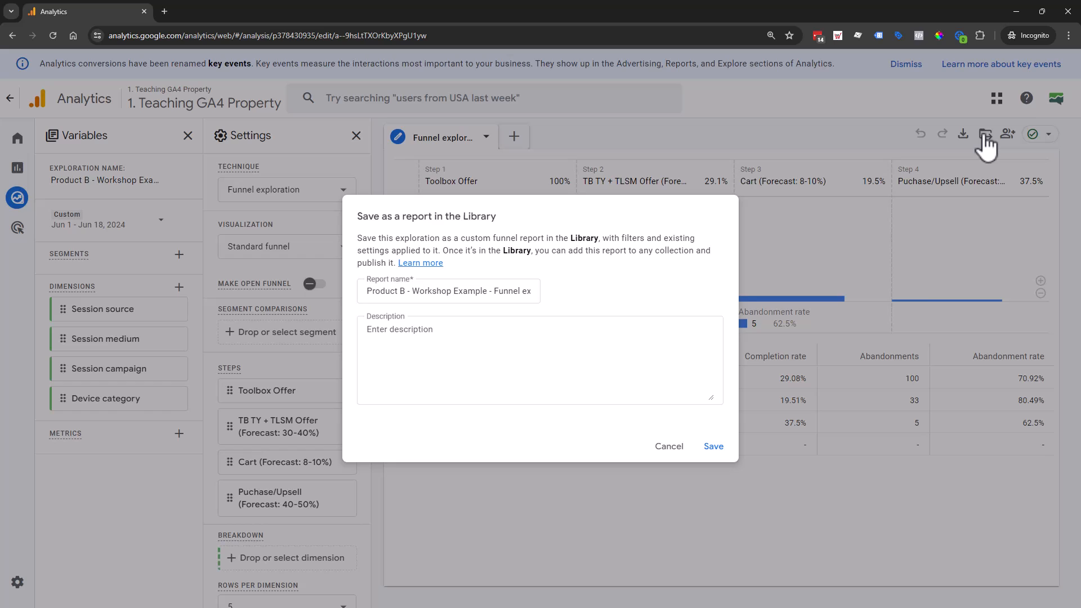
{"action": "left_click", "coordinate": [367, 294]}
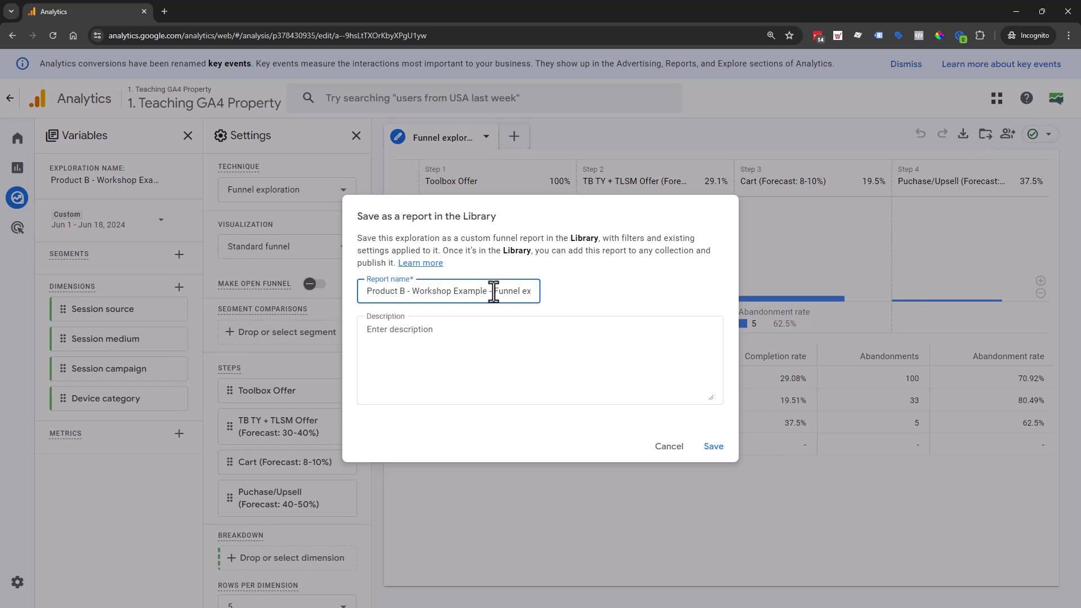
{"action": "left_click_drag", "start_coordinate": [493, 292], "coordinate": [580, 299]}
{"action": "key", "text": "BackSpace"}
{"action": "left_click", "coordinate": [714, 446]}
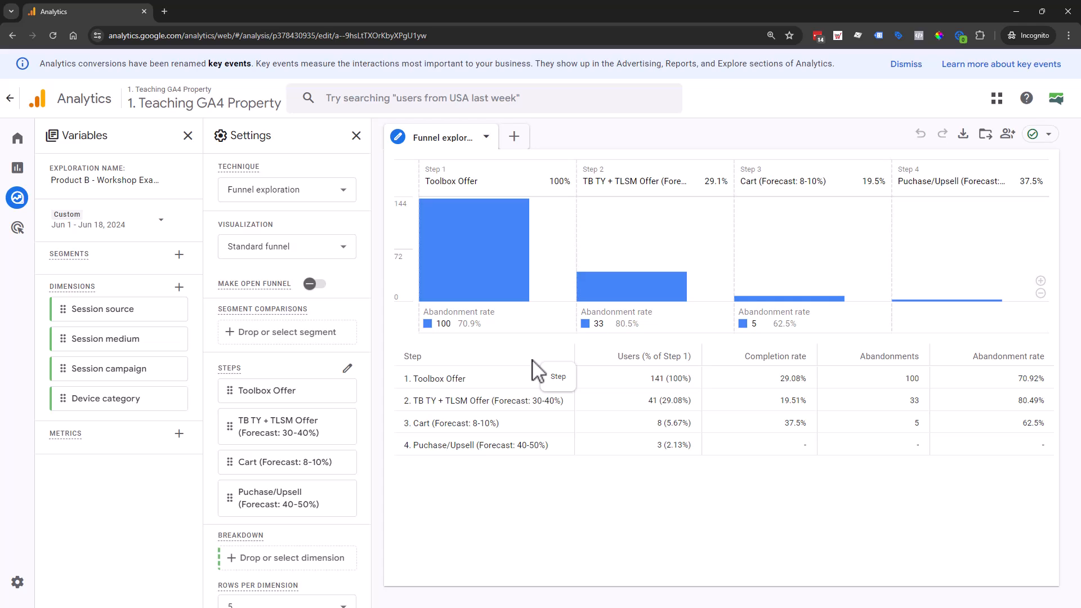
- Open the Library in the reports section and view its collections
{"action": "left_click", "coordinate": [18, 167]}
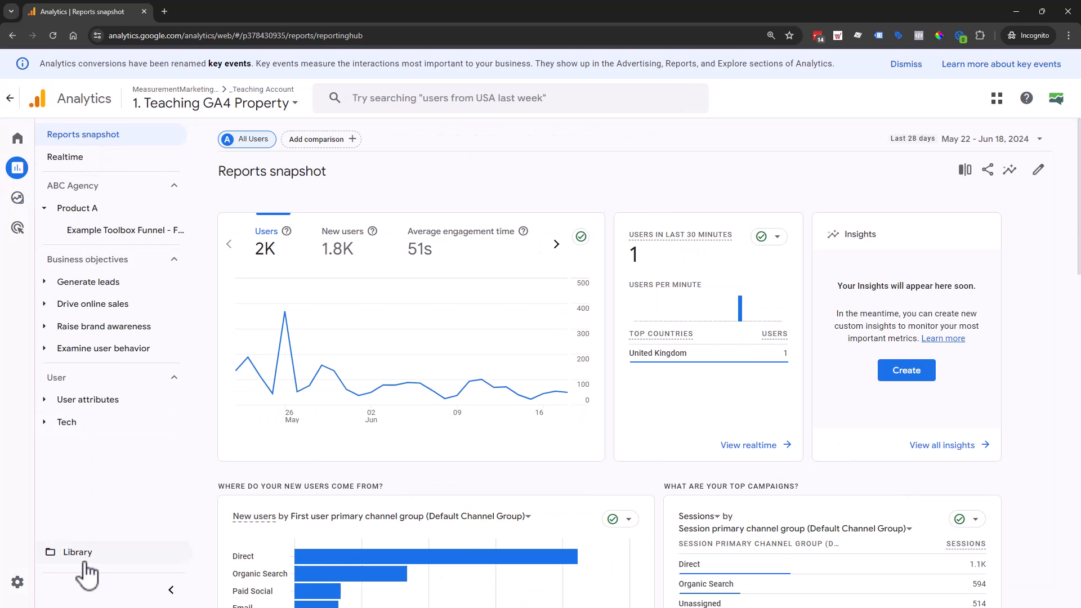
{"action": "left_click", "coordinate": [73, 554]}
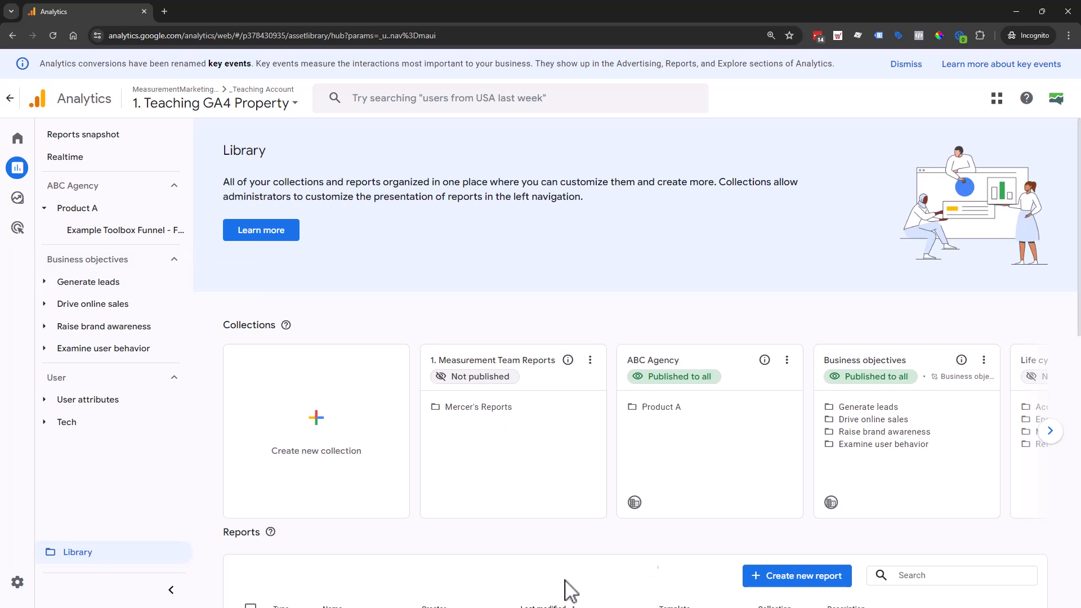
{"action": "left_click", "coordinate": [1051, 432]}
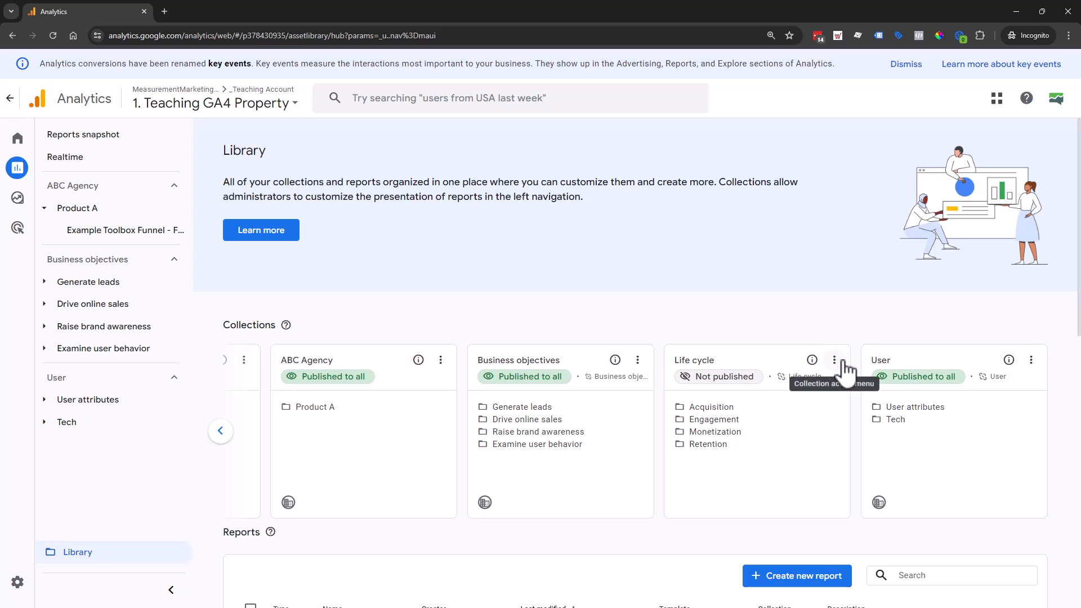
- Publish the Life cycle collection and unpublish it again
{"action": "left_click", "coordinate": [834, 360]}
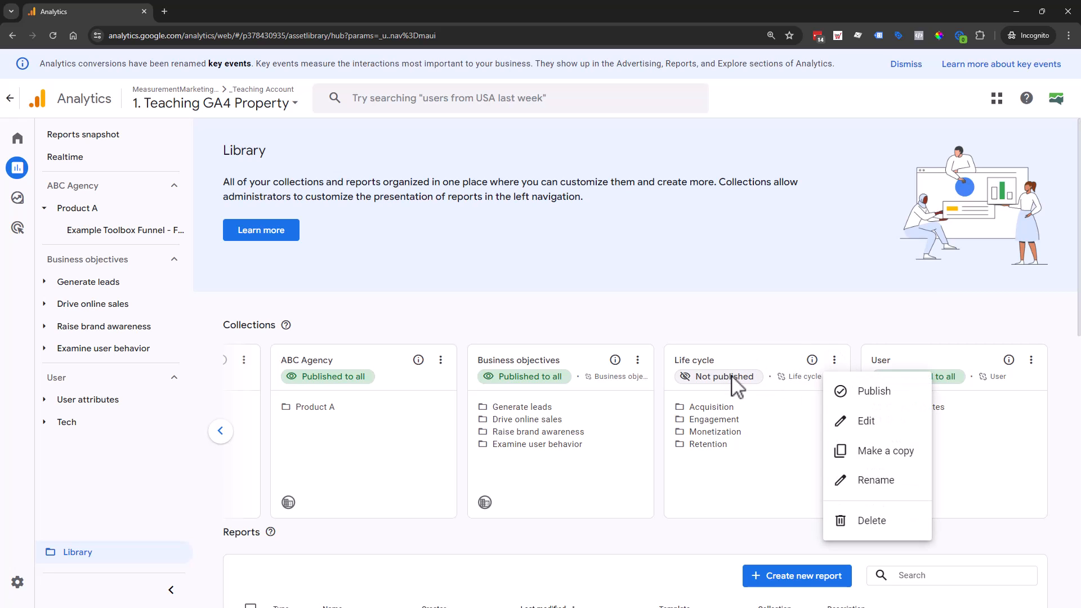
{"action": "left_click", "coordinate": [861, 392]}
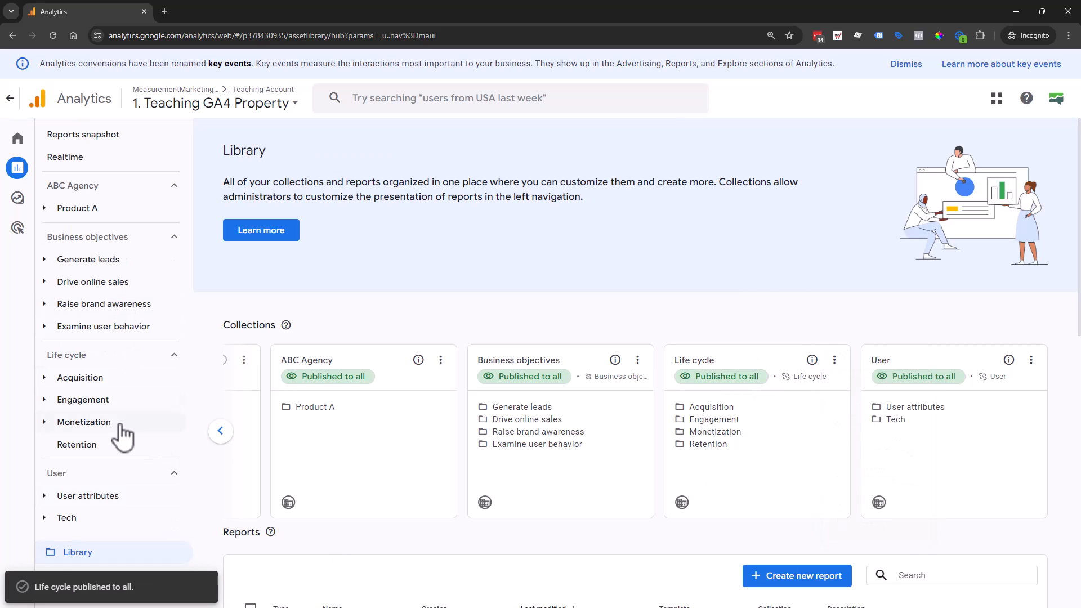
{"action": "left_click", "coordinate": [835, 360]}
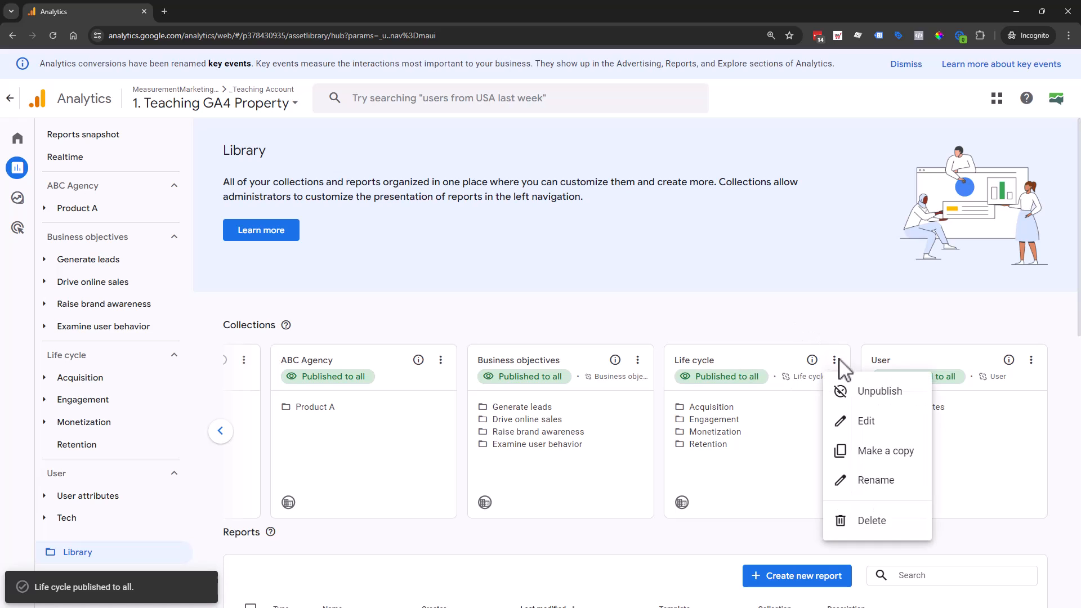
{"action": "left_click", "coordinate": [882, 393]}
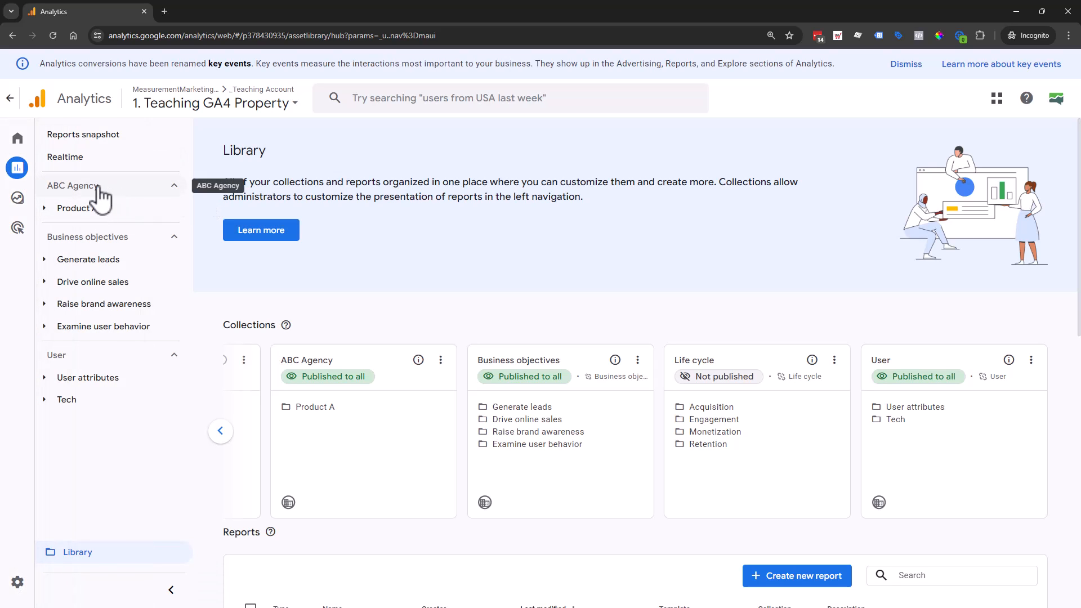
- Expand the Product A topic under ABC Agency, view the templates for a new collection and return to the Library
{"action": "left_click", "coordinate": [97, 208]}
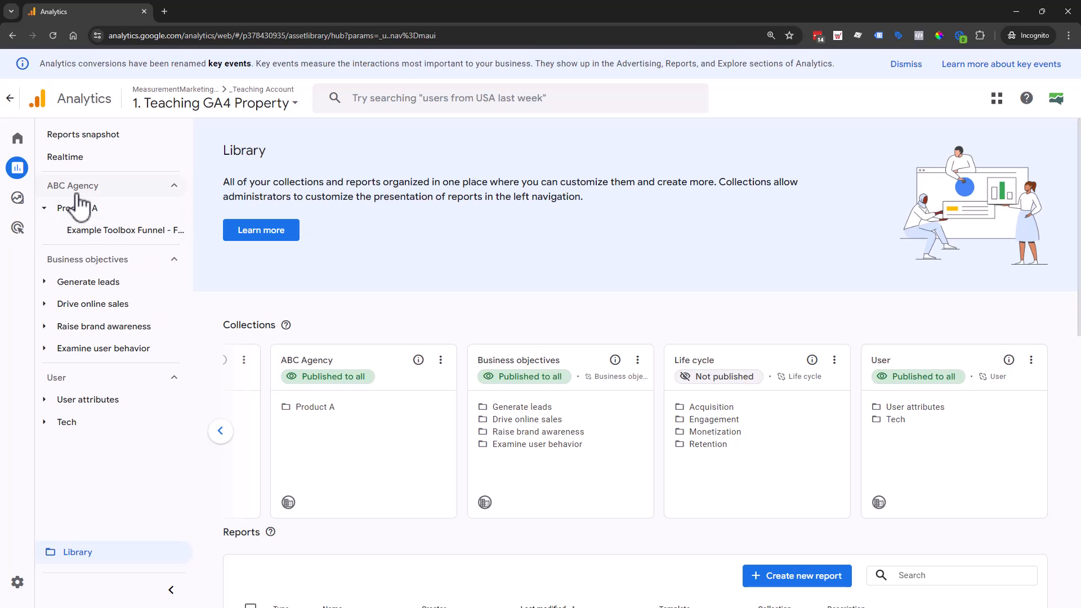
{"action": "left_click", "coordinate": [220, 431]}
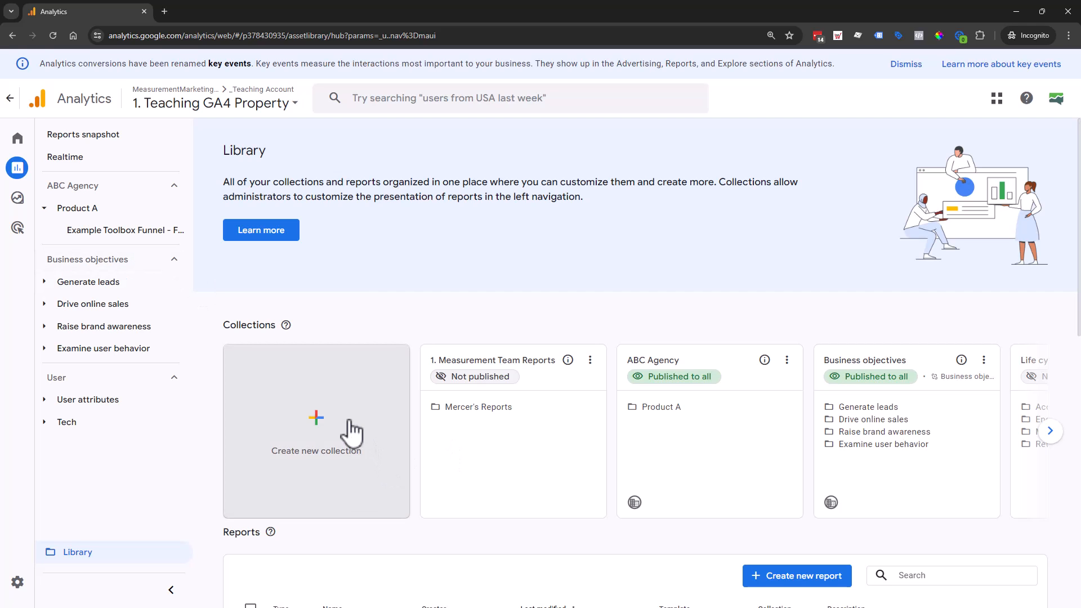
{"action": "left_click", "coordinate": [307, 420]}
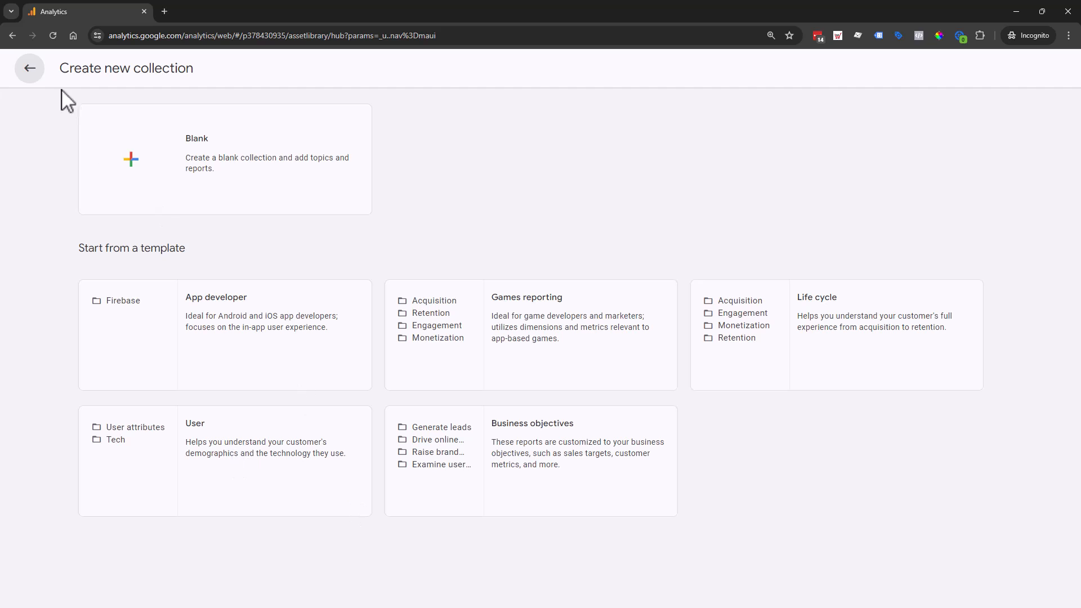
{"action": "left_click", "coordinate": [29, 68]}
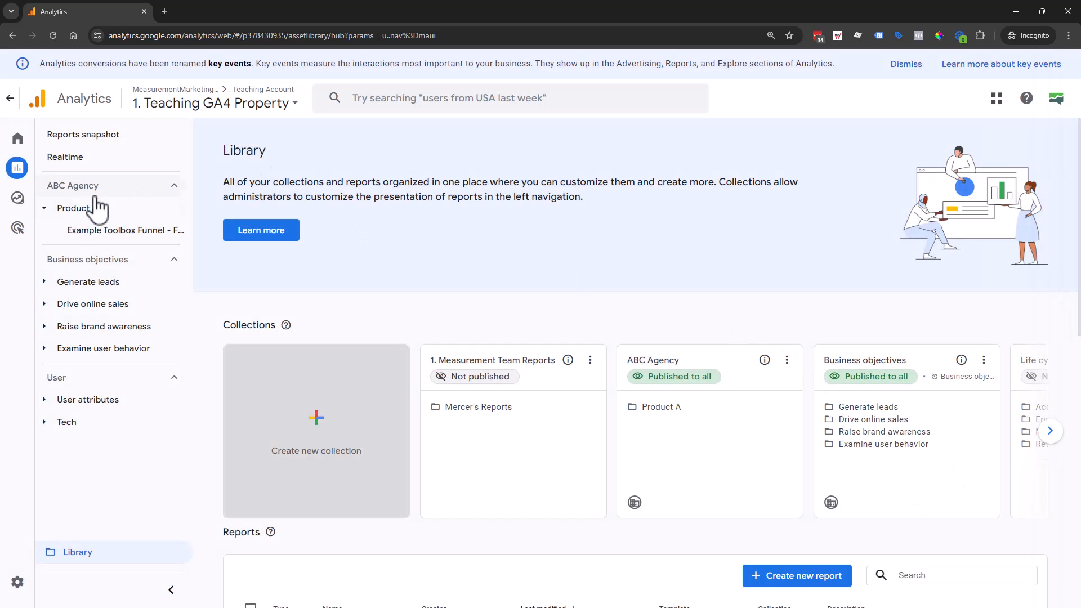
- Open the ABC Agency collection for editing and create a new topic named Product B
{"action": "left_click", "coordinate": [1049, 434]}
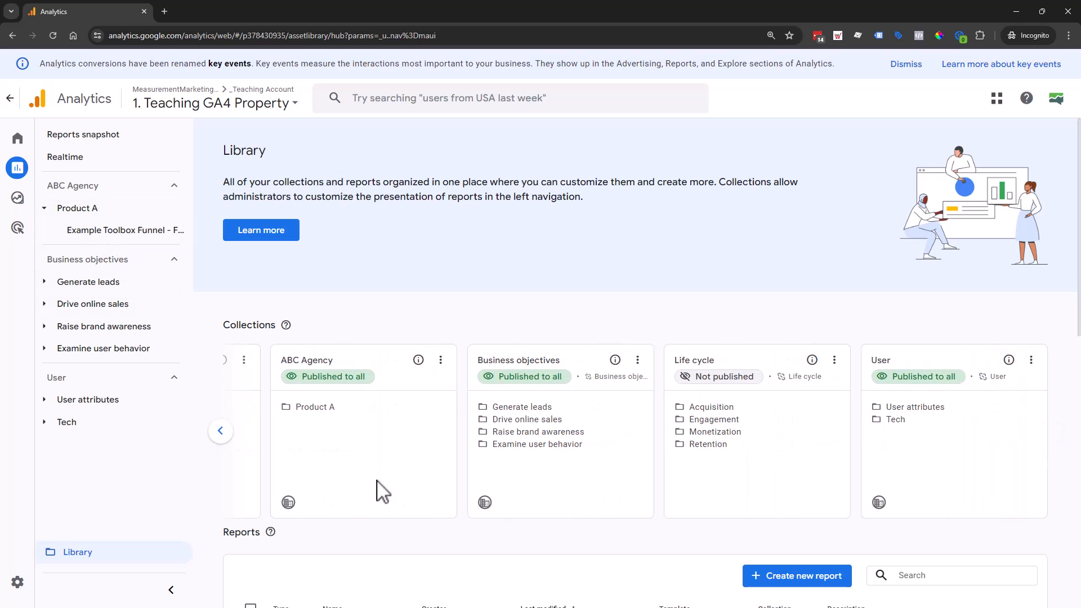
{"action": "left_click", "coordinate": [440, 360]}
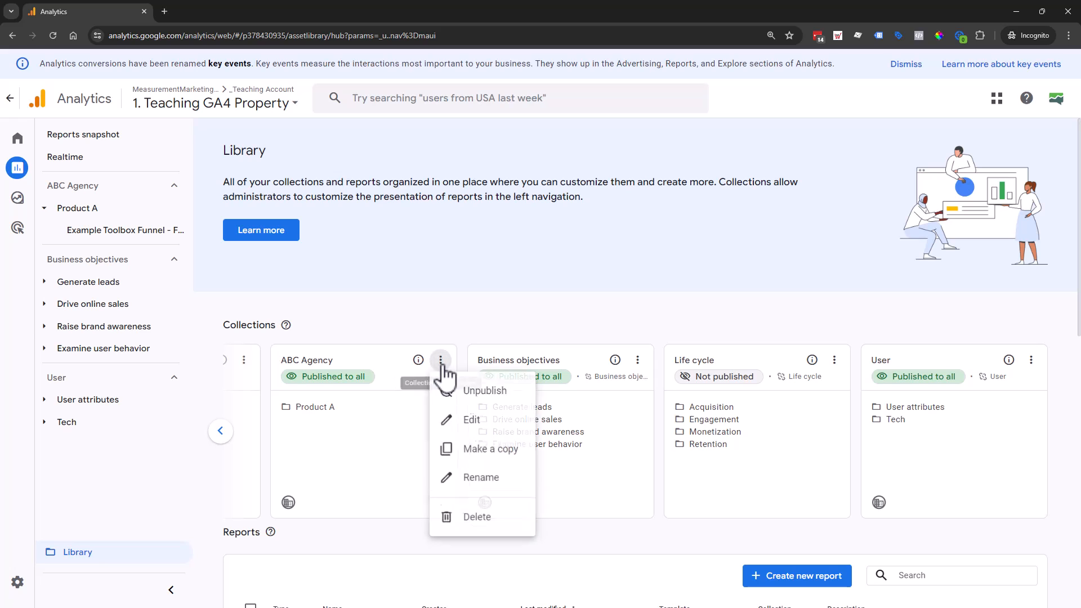
{"action": "left_click", "coordinate": [492, 431]}
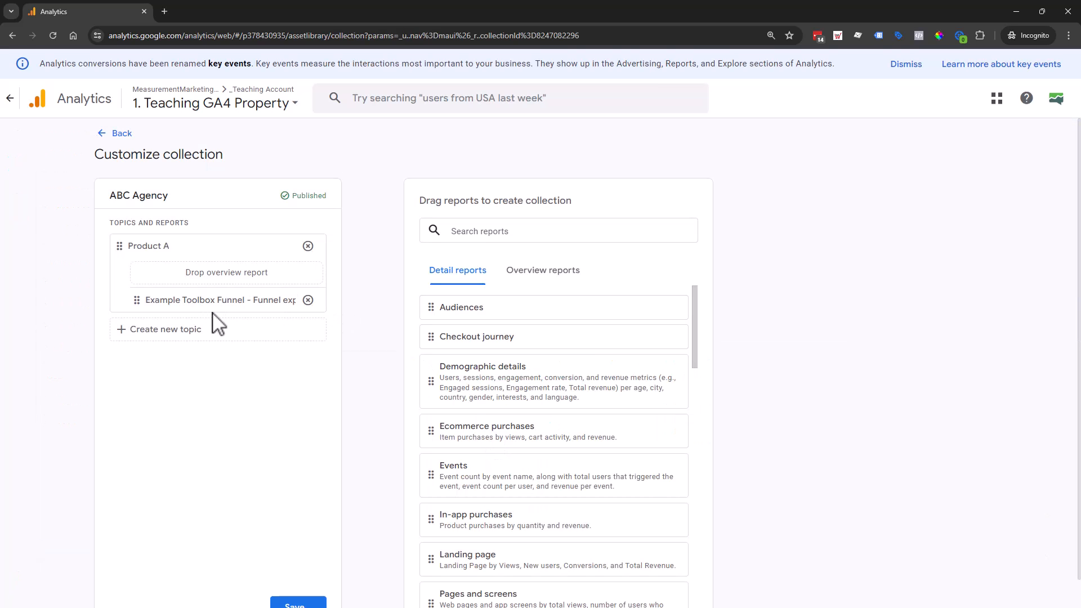
{"action": "left_click", "coordinate": [190, 332]}
{"action": "left_click", "coordinate": [185, 357]}
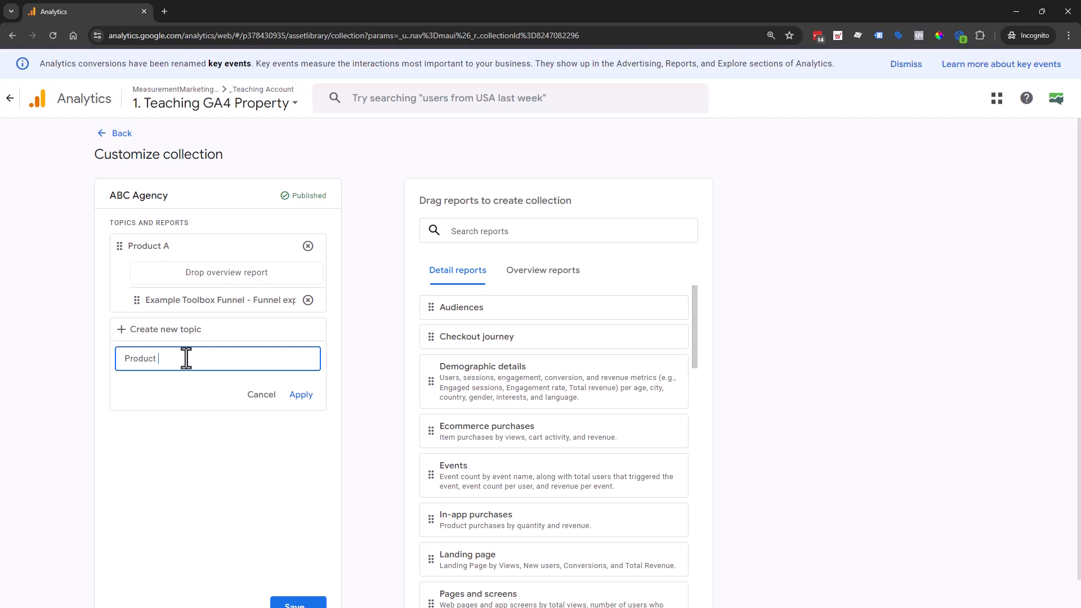
{"action": "left_click", "coordinate": [299, 394]}
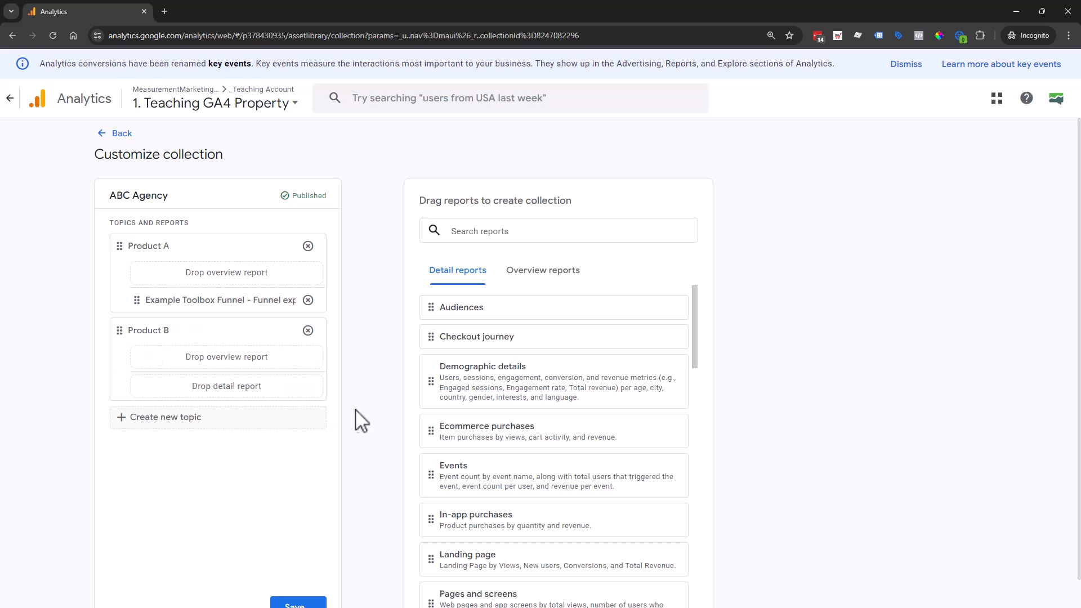
- Search the detail reports for "prod" and add the Product B - Workshop Example report to the Product B topic
{"action": "left_click", "coordinate": [555, 235]}
{"action": "type", "text": "prod"}
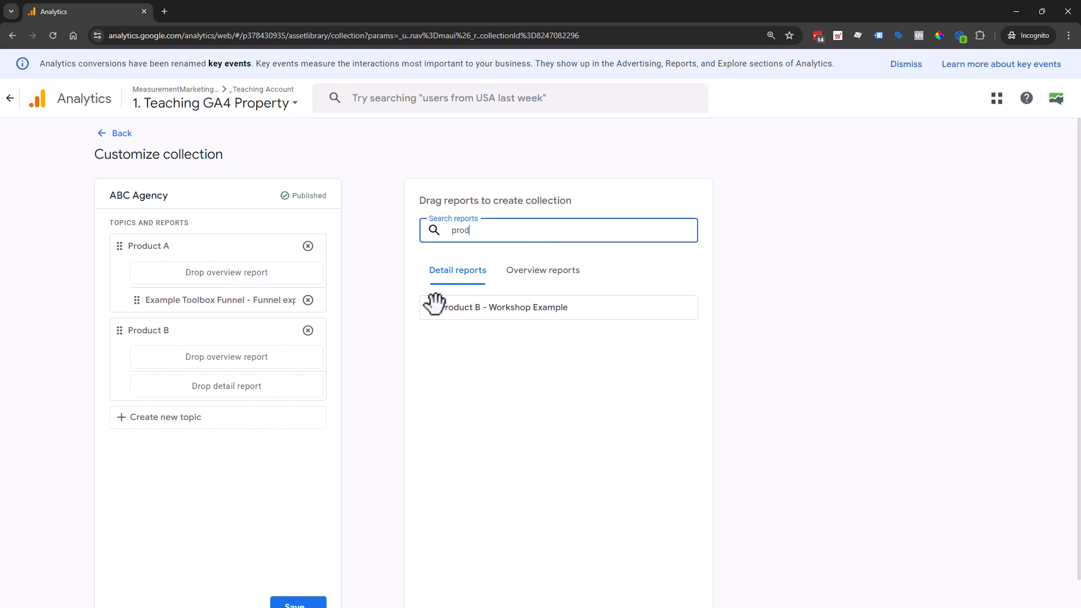
{"action": "left_click_drag", "start_coordinate": [436, 304], "coordinate": [183, 389]}
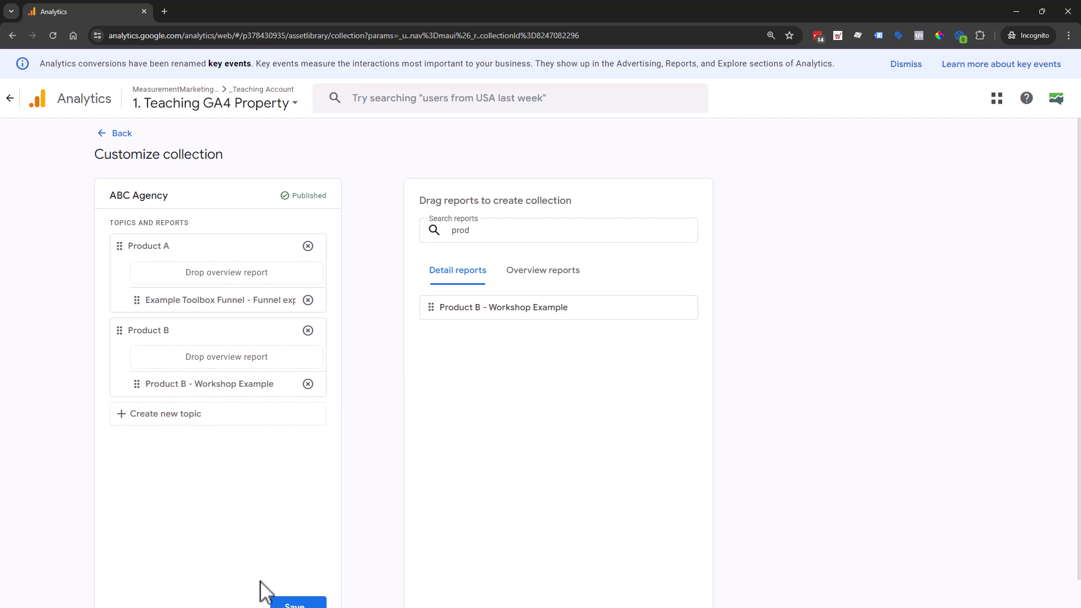
- Save the changes to the current ABC Agency collection and expand its Product B and Product A topics in the report navigation
{"action": "left_click", "coordinate": [293, 602]}
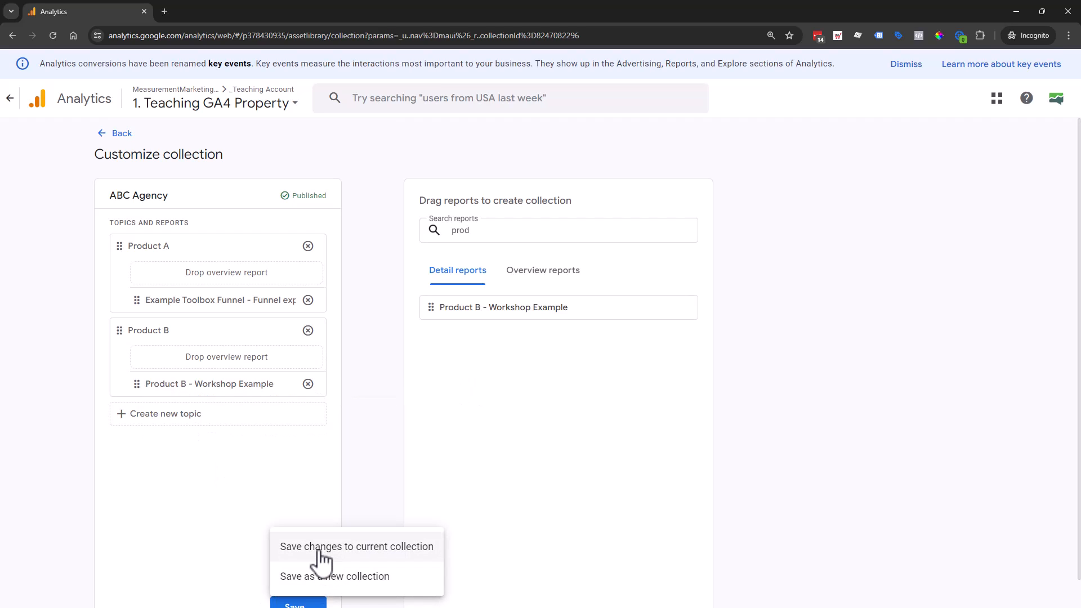
{"action": "left_click", "coordinate": [390, 551]}
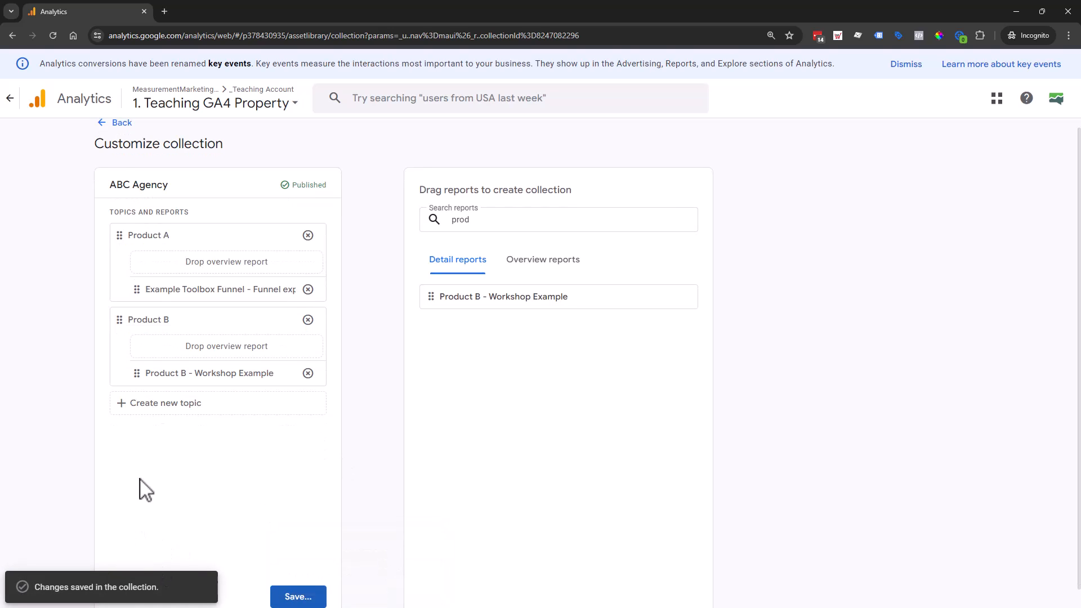
{"action": "left_click", "coordinate": [120, 124]}
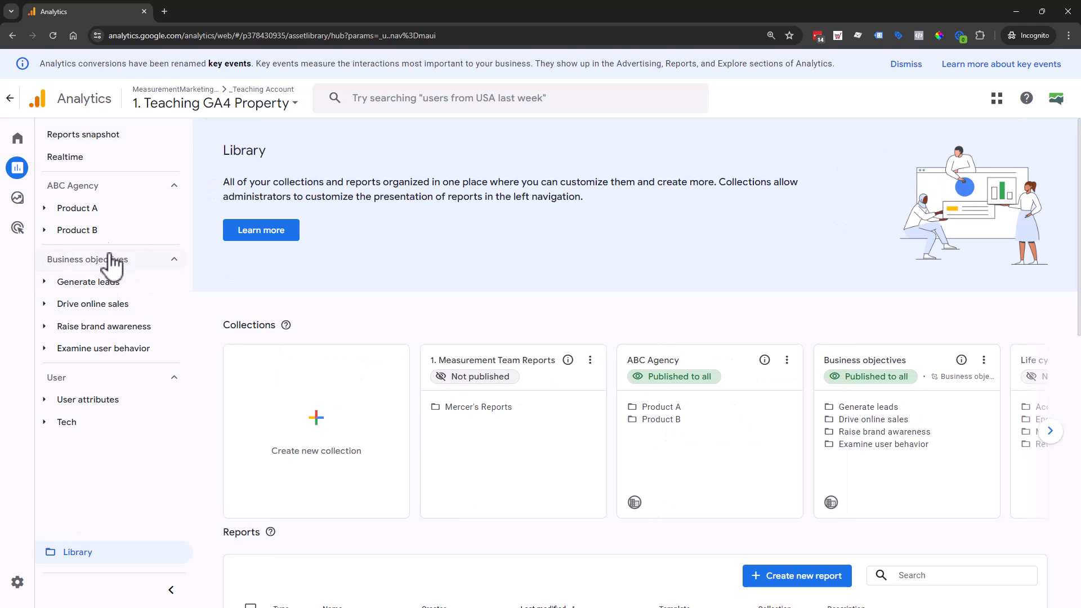
{"action": "left_click", "coordinate": [92, 231]}
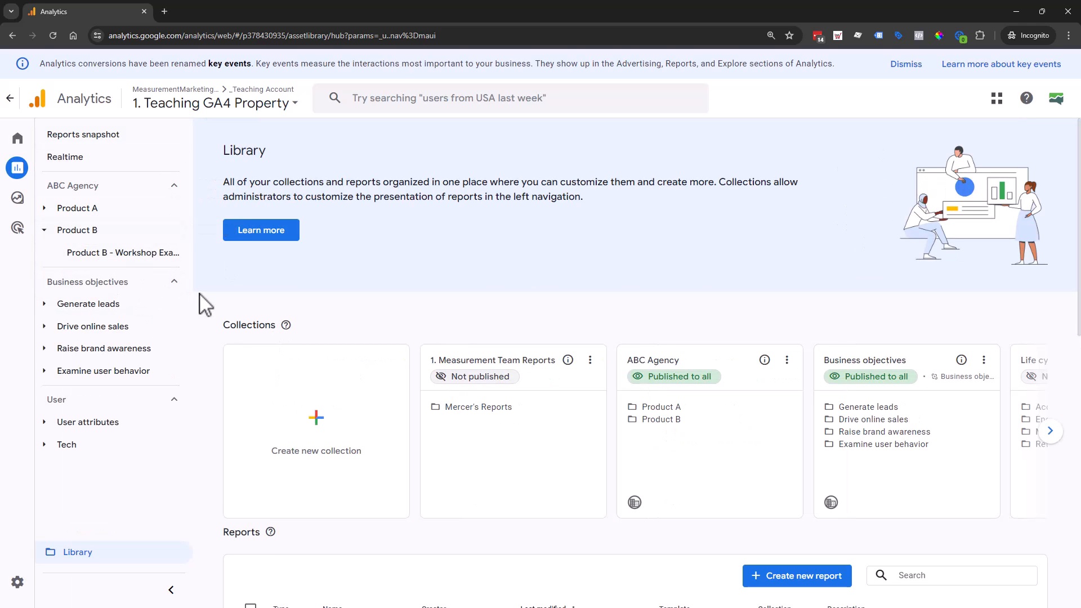
{"action": "left_click", "coordinate": [133, 216]}
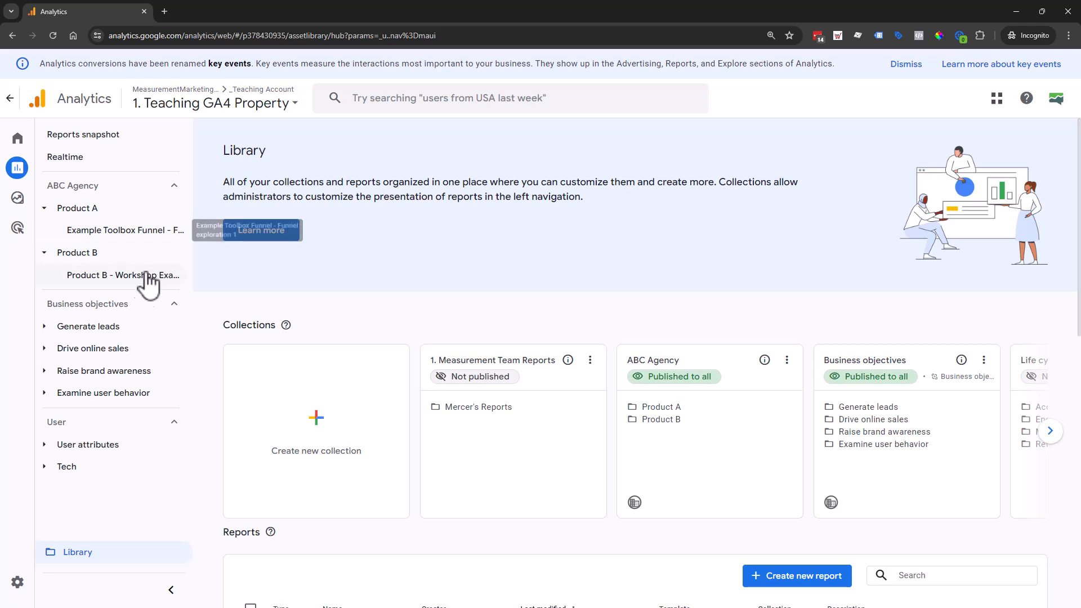
- Open the Pages and screens report under Raise brand awareness for customization
{"action": "left_click", "coordinate": [78, 375]}
{"action": "left_click", "coordinate": [112, 444]}
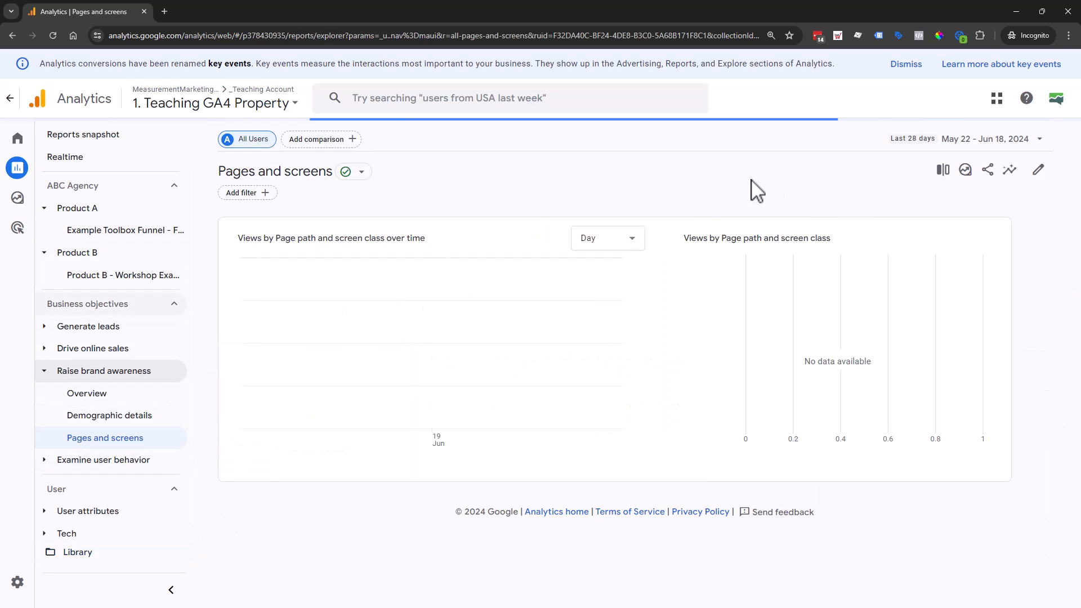
{"action": "left_click", "coordinate": [1038, 170]}
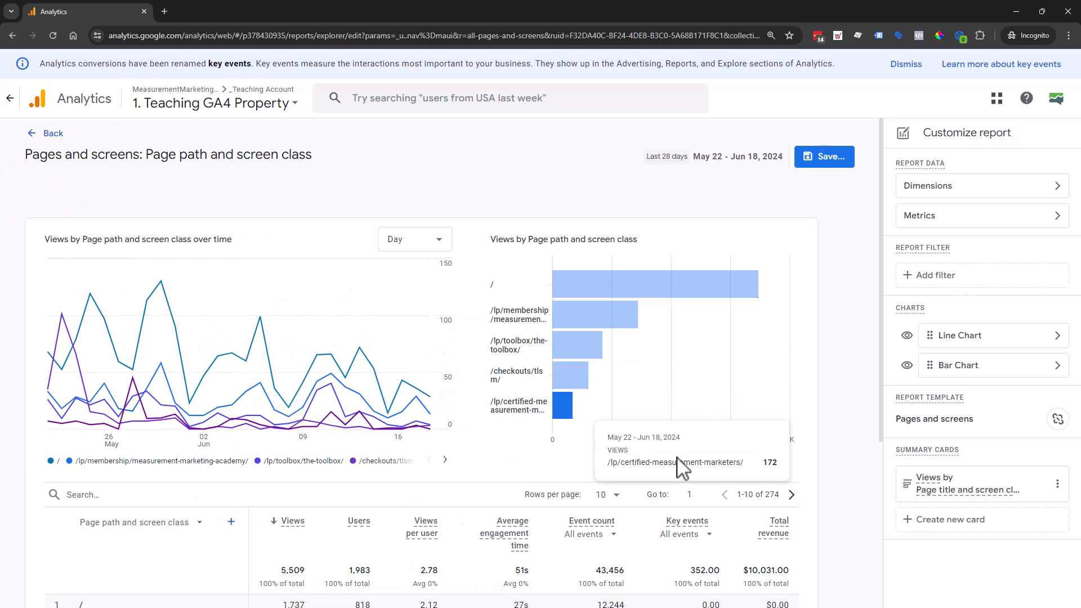
- Make Page title and screen class the default primary dimension of the Pages and screens report and apply it
{"action": "left_click", "coordinate": [1061, 193]}
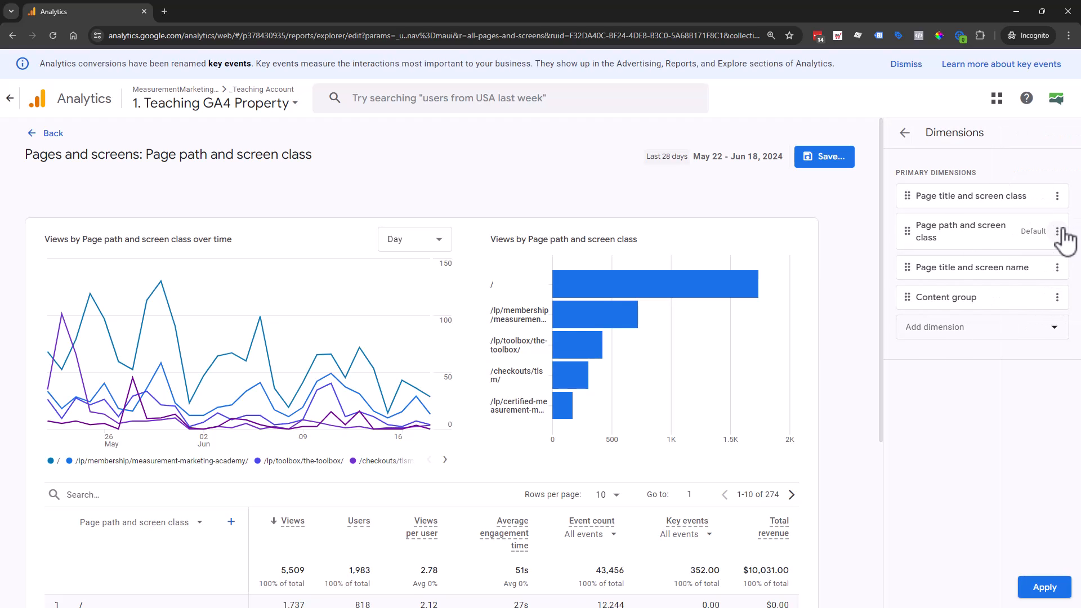
{"action": "left_click", "coordinate": [1057, 197]}
{"action": "left_click", "coordinate": [1048, 246]}
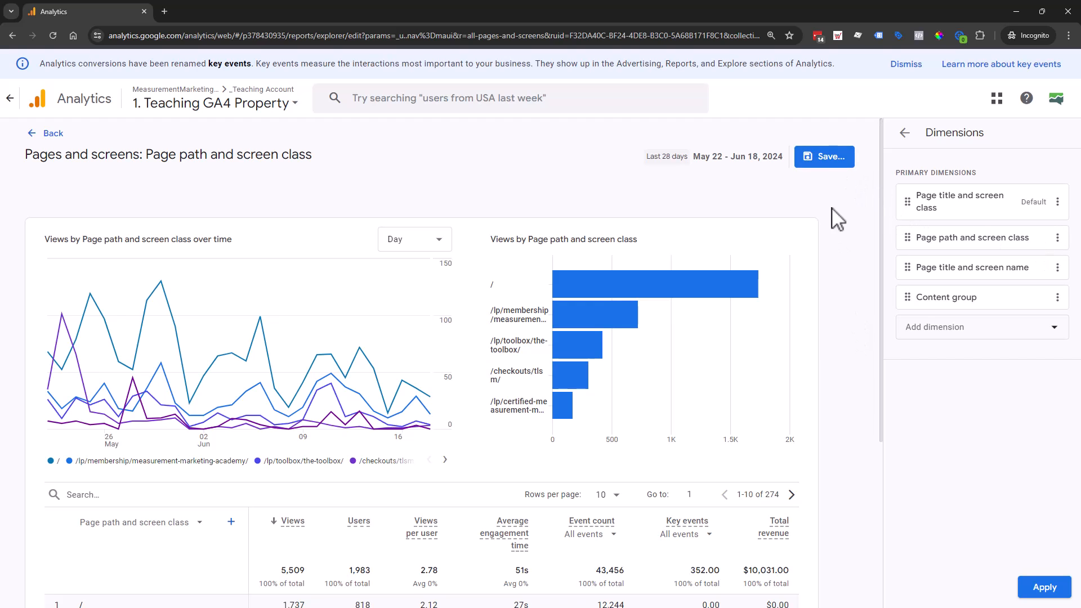
{"action": "left_click", "coordinate": [1041, 585]}
- View the save options for the customized report and leave the customization without saving
{"action": "left_click", "coordinate": [823, 156]}
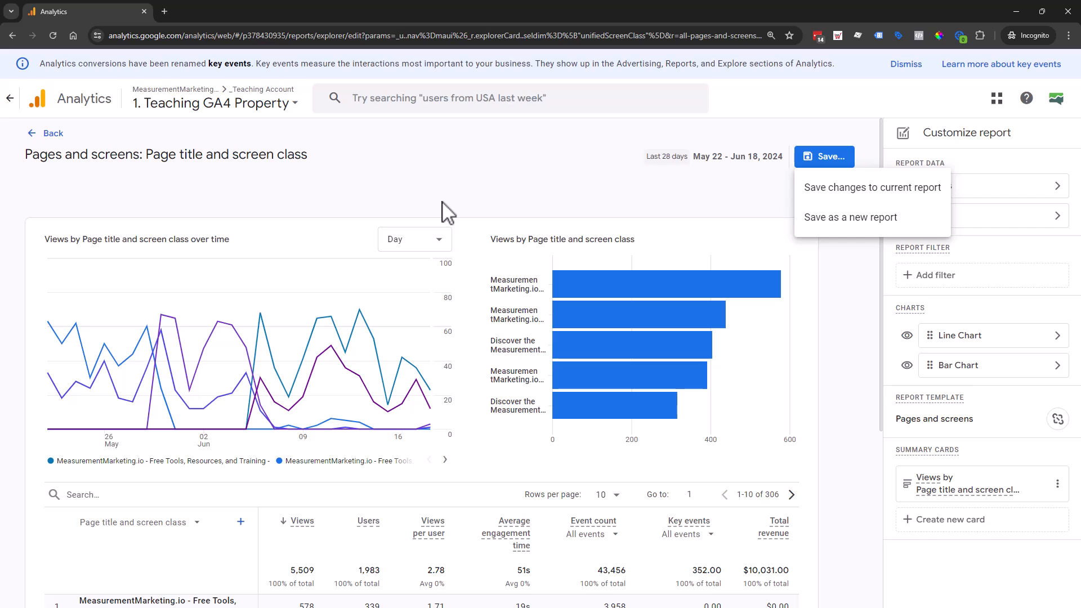
{"action": "left_click", "coordinate": [52, 147]}
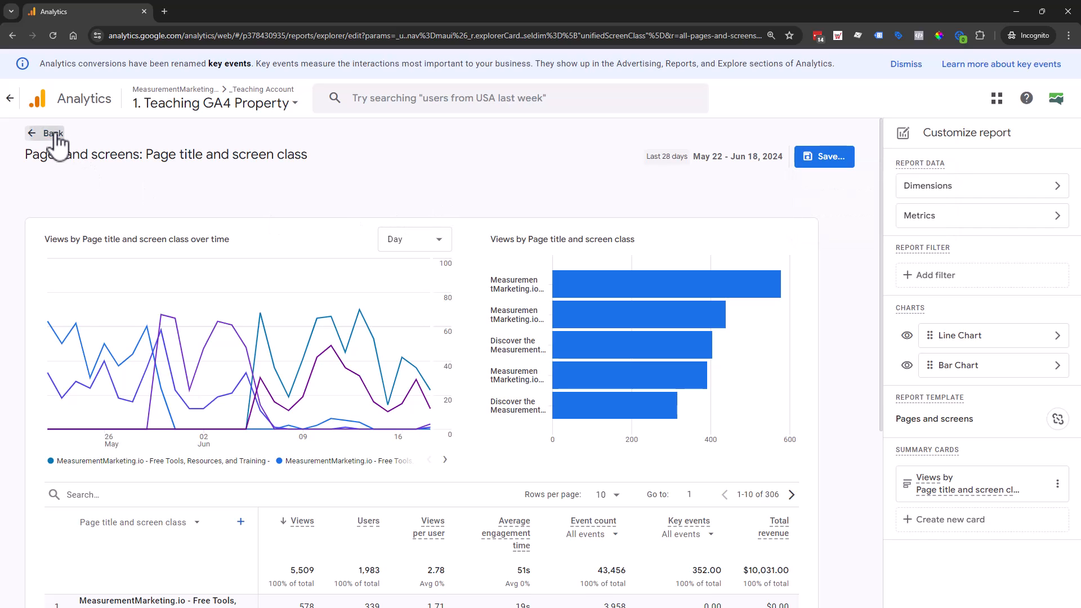
{"action": "left_click", "coordinate": [50, 133]}
{"action": "left_click", "coordinate": [598, 351]}
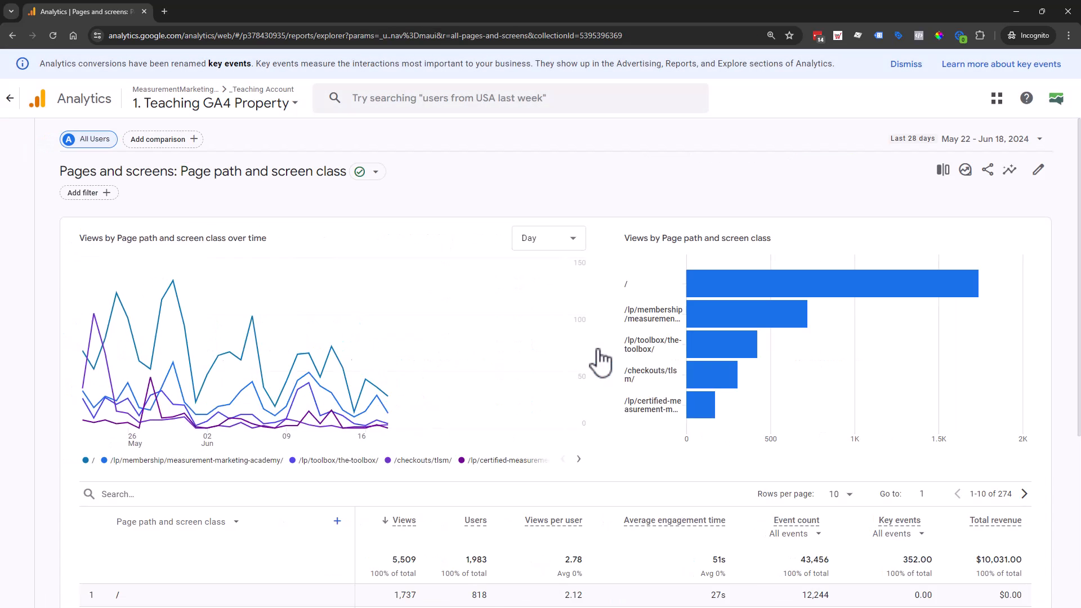
- Examine the funnel chart and session source table of the Product B - Workshop Example report, comparing the open and closed funnel
{"action": "left_click", "coordinate": [90, 231]}
{"action": "left_click", "coordinate": [115, 252]}
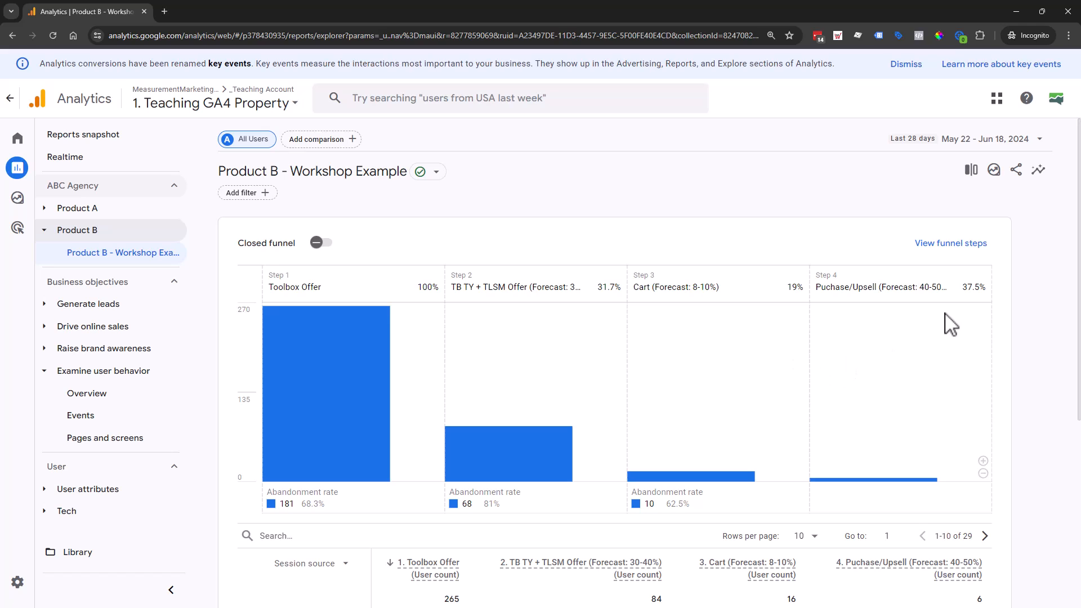
{"action": "scroll", "coordinate": [336, 397], "scroll_direction": "down", "scroll_amount": 5}
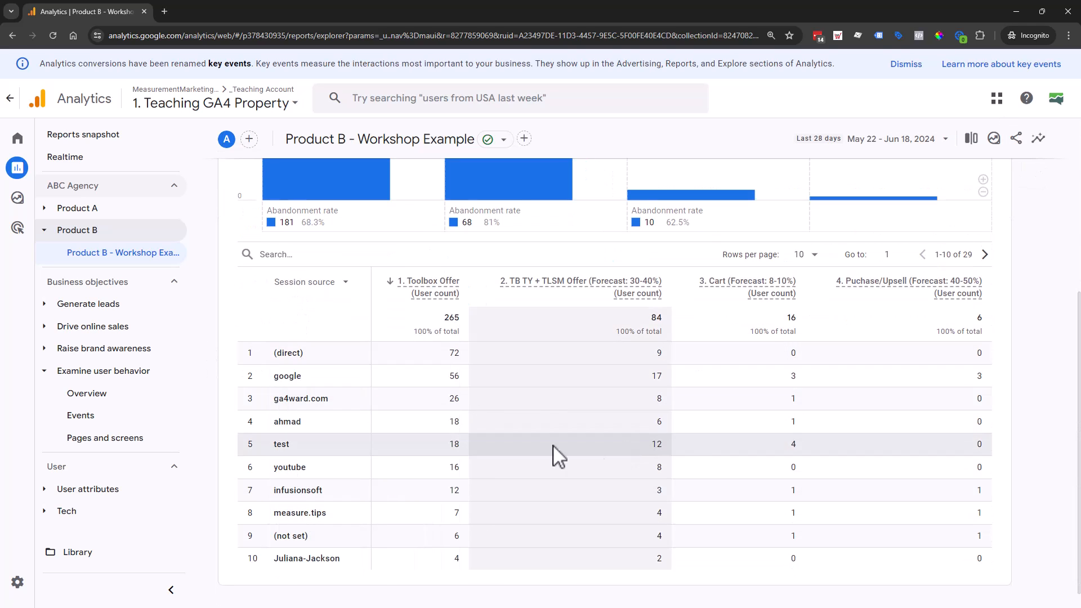
{"action": "scroll", "coordinate": [489, 366], "scroll_direction": "up", "scroll_amount": 4}
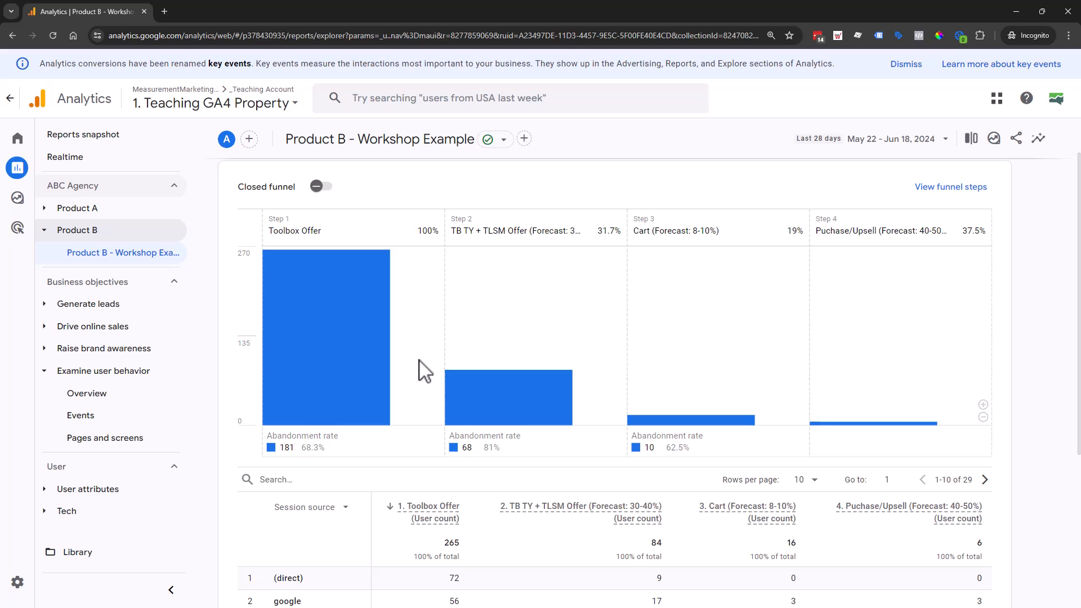
{"action": "scroll", "coordinate": [394, 558], "scroll_direction": "down", "scroll_amount": 3}
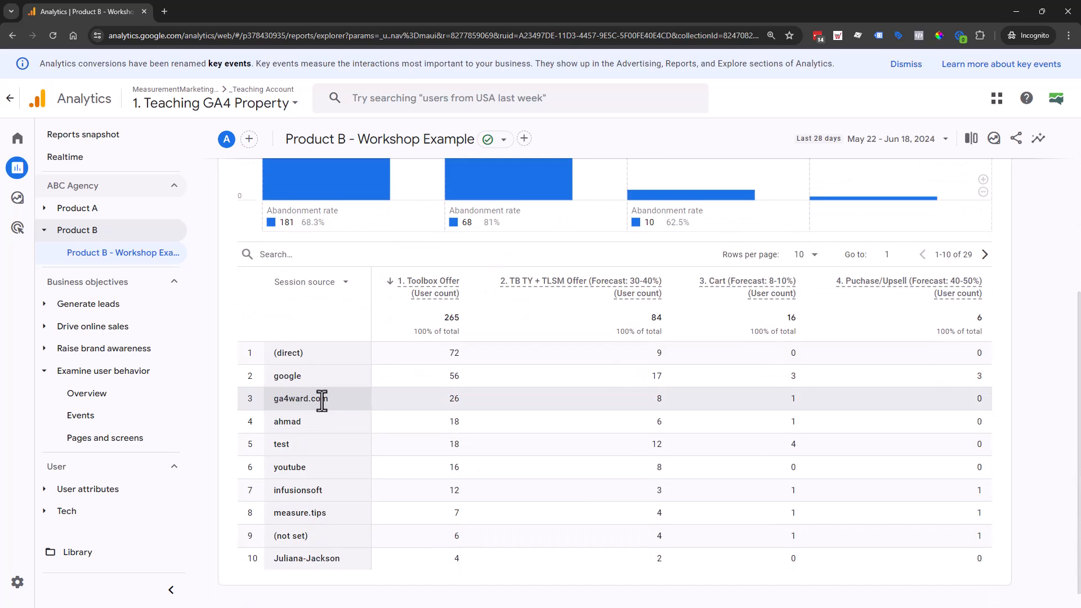
{"action": "scroll", "coordinate": [321, 406], "scroll_direction": "up", "scroll_amount": 5}
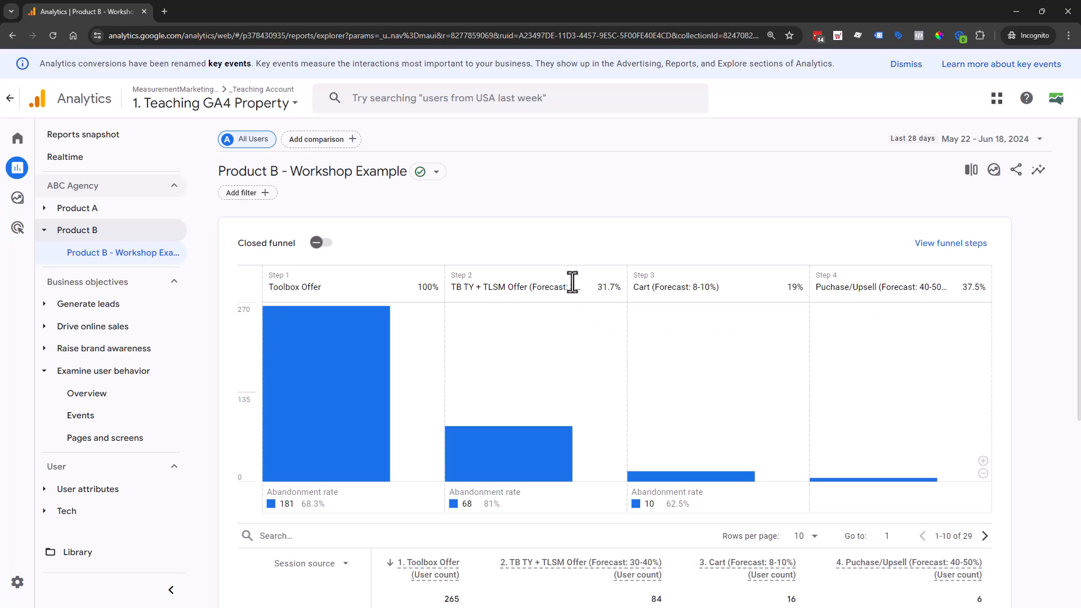
{"action": "left_click", "coordinate": [318, 243]}
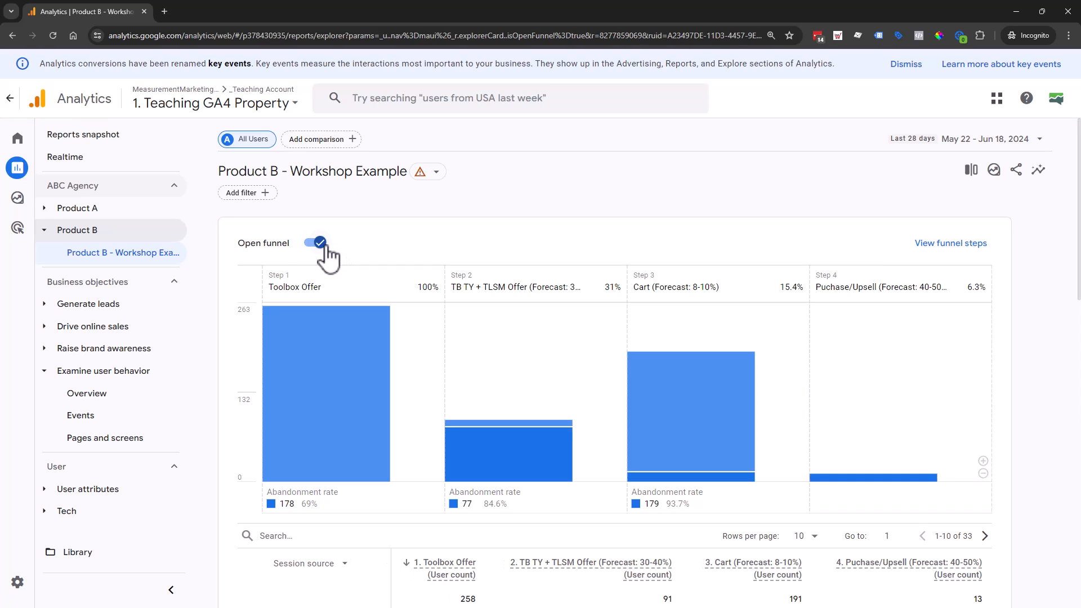
{"action": "left_click", "coordinate": [323, 246]}
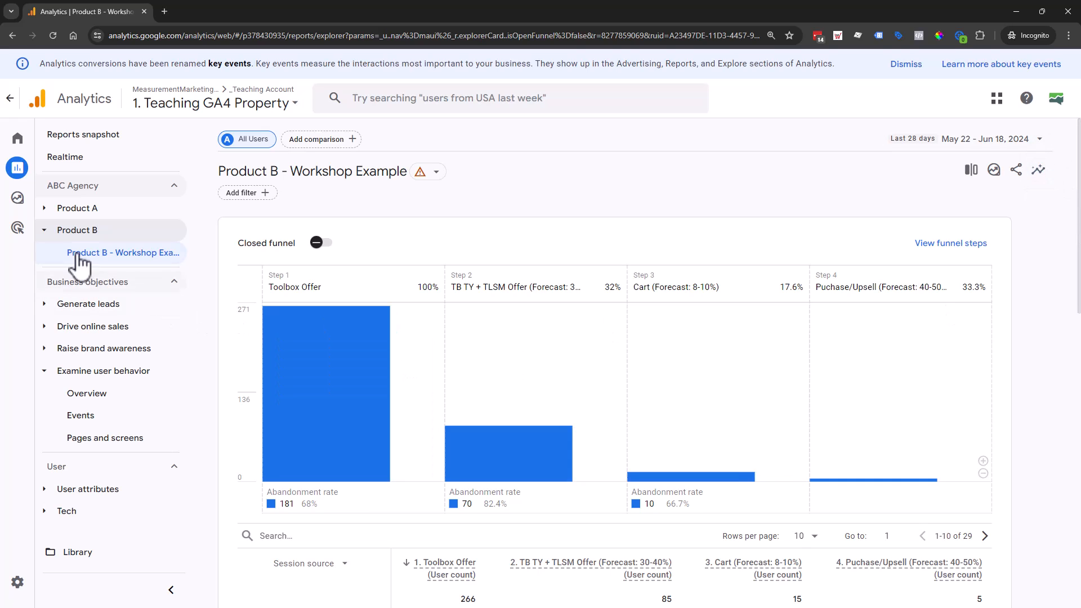
- Open the Example Toolbox Funnel report under Product A, view its dimensions in the customization settings and return to the report
{"action": "left_click", "coordinate": [90, 210]}
{"action": "left_click", "coordinate": [112, 231]}
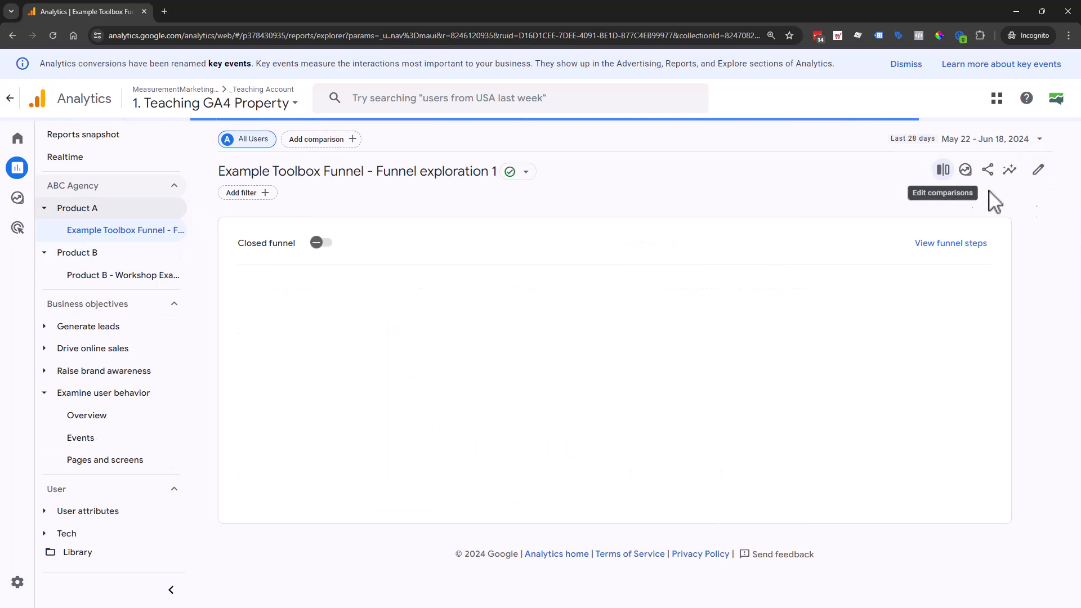
{"action": "left_click", "coordinate": [1041, 170]}
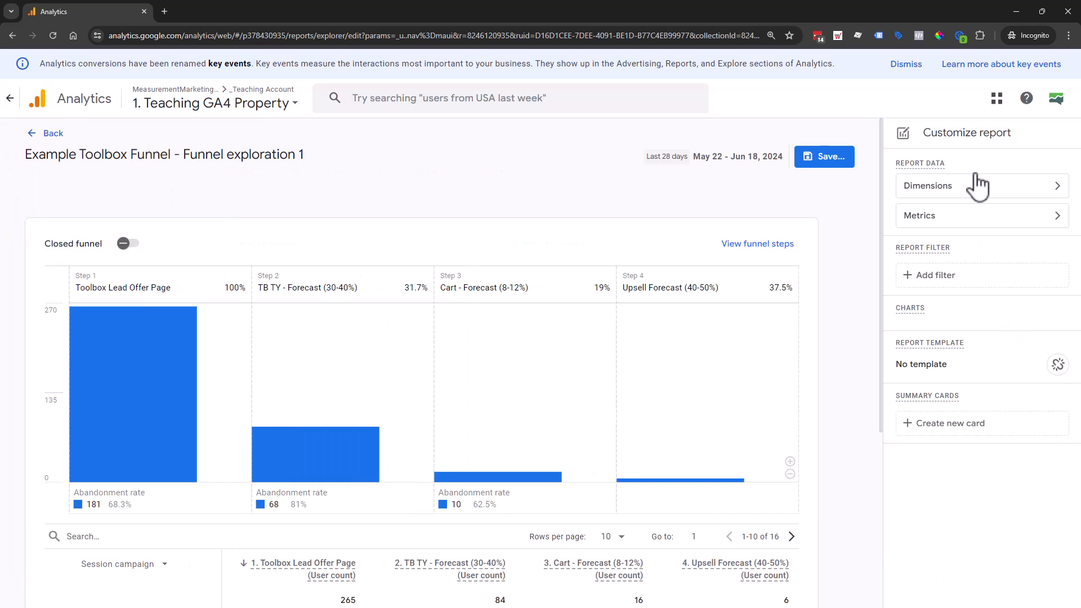
{"action": "left_click", "coordinate": [1053, 188]}
{"action": "left_click", "coordinate": [904, 133]}
{"action": "left_click", "coordinate": [54, 133]}
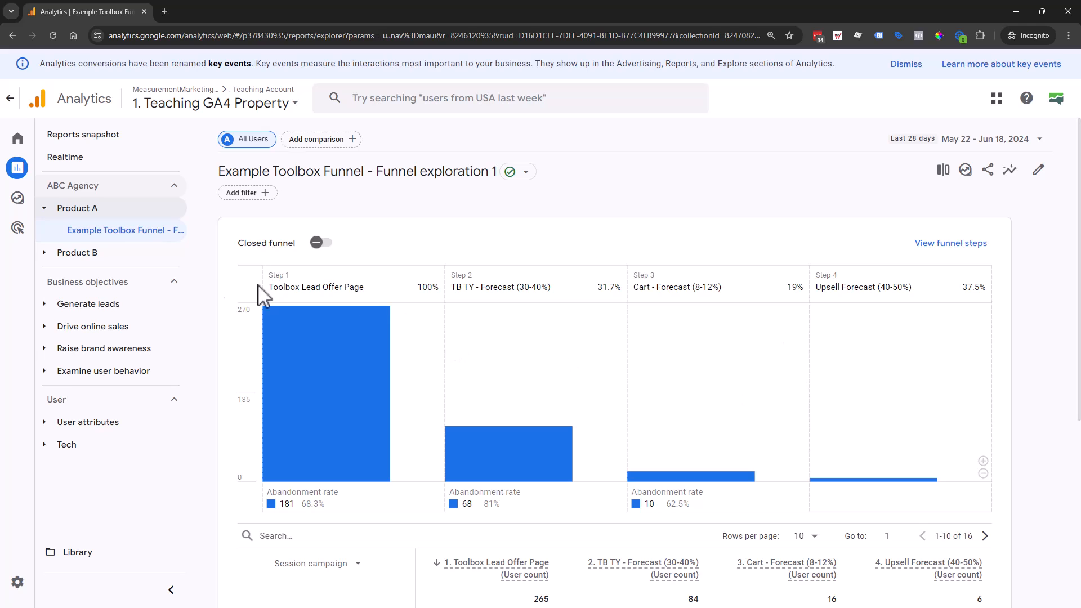
- Check the Product B - Workshop Example report's available controls and view the selectable table dimensions in the Example Toolbox Funnel report
{"action": "left_click", "coordinate": [105, 253]}
{"action": "left_click", "coordinate": [129, 277]}
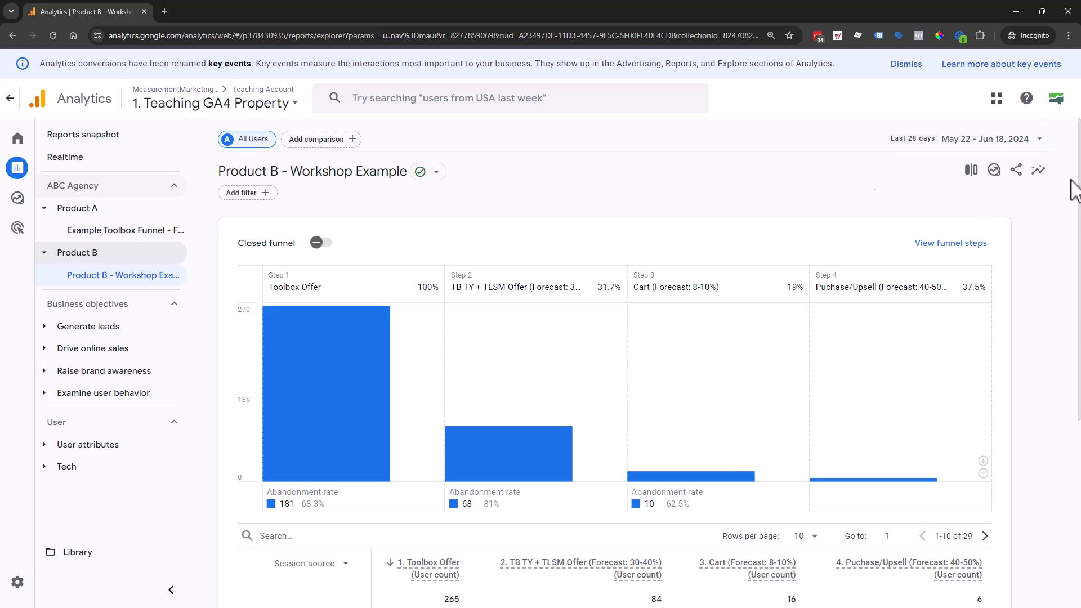
{"action": "left_click", "coordinate": [94, 230]}
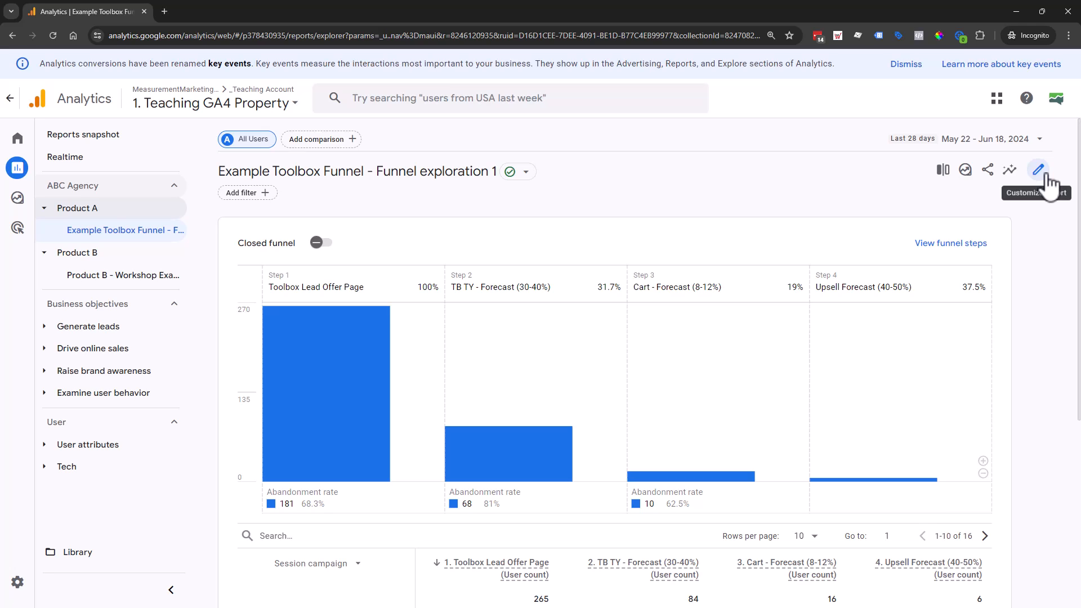
{"action": "scroll", "coordinate": [454, 495], "scroll_direction": "down", "scroll_amount": 3}
{"action": "left_click", "coordinate": [332, 395]}
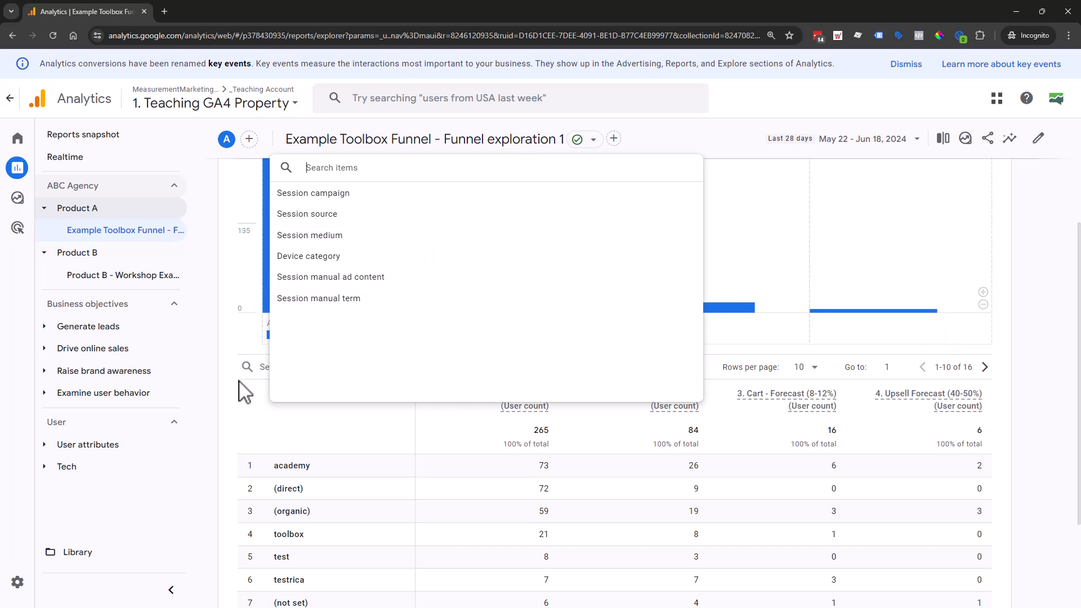
{"action": "left_click", "coordinate": [1045, 256]}
{"action": "scroll", "coordinate": [836, 419], "scroll_direction": "up", "scroll_amount": 3}
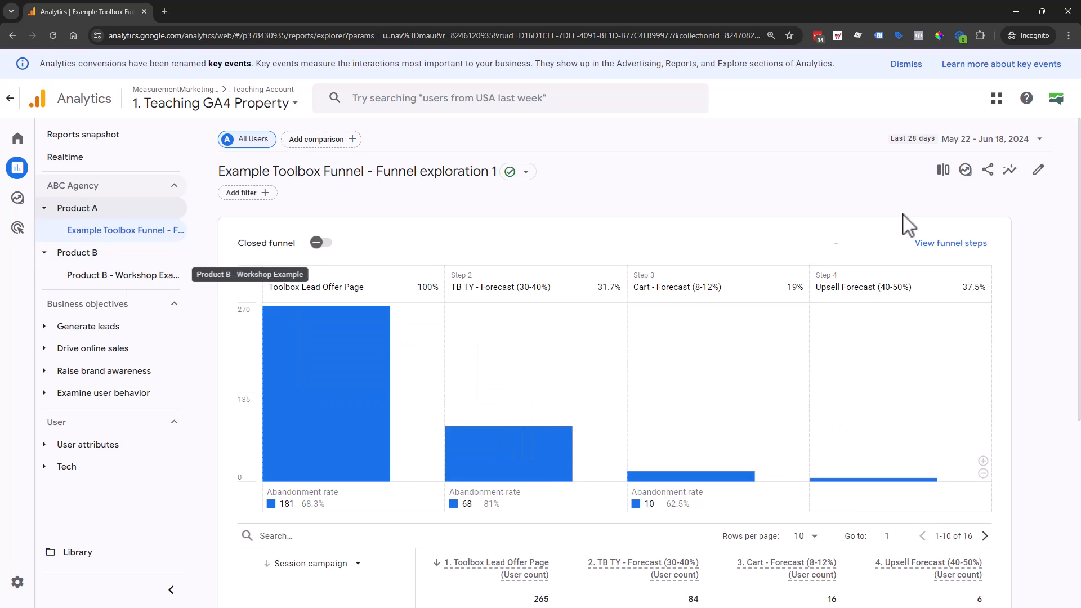
- Reopen the Product B - Workshop Example report and review its funnel chart and session source table
{"action": "left_click", "coordinate": [142, 285]}
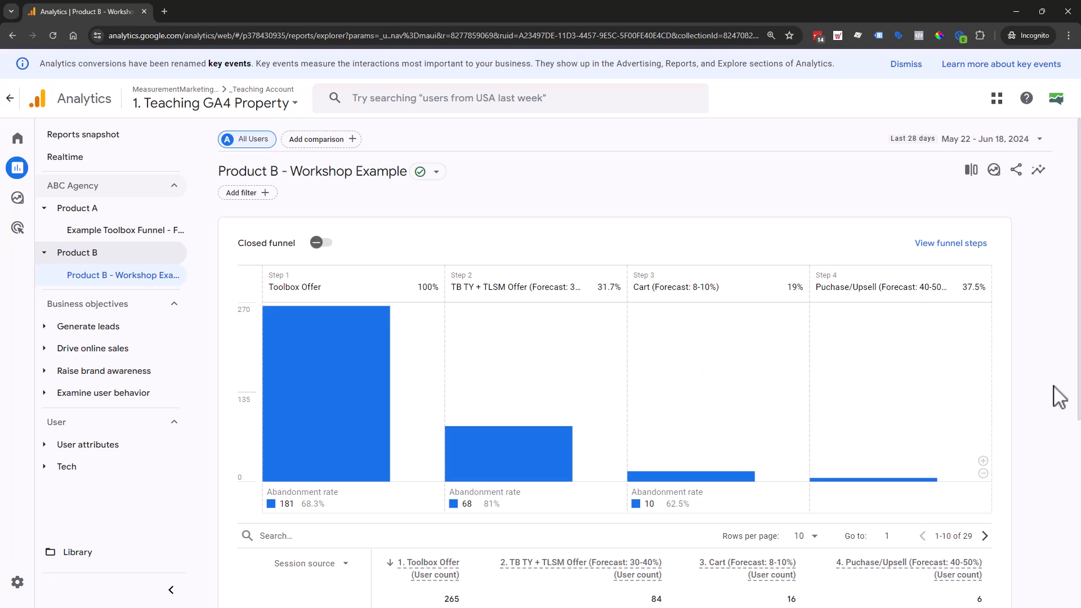
{"action": "scroll", "coordinate": [1041, 398], "scroll_direction": "down", "scroll_amount": 4}
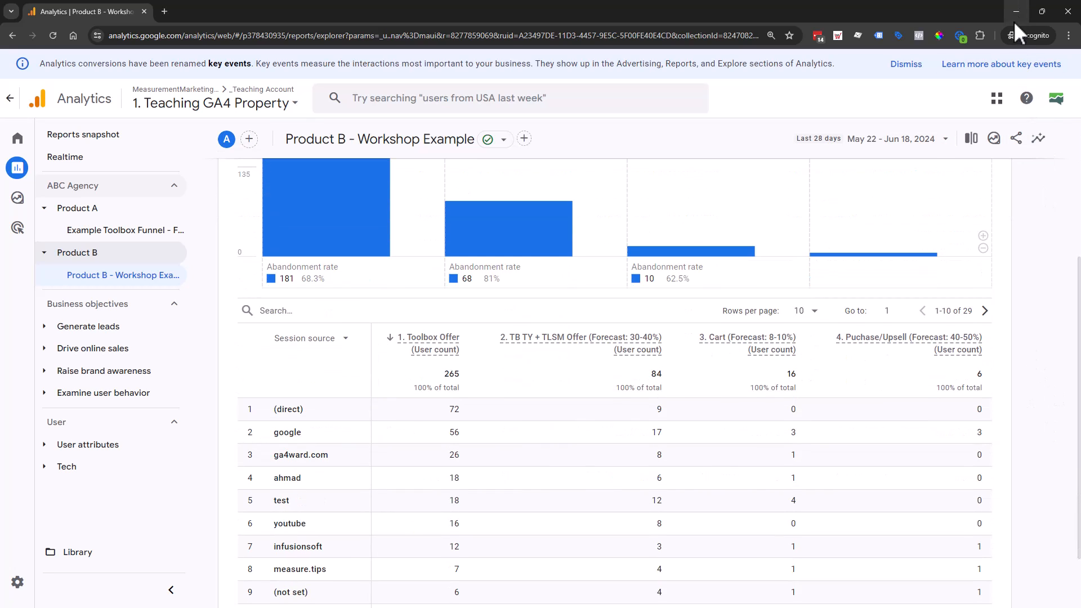
{"action": "scroll", "coordinate": [960, 383], "scroll_direction": "up", "scroll_amount": 4}
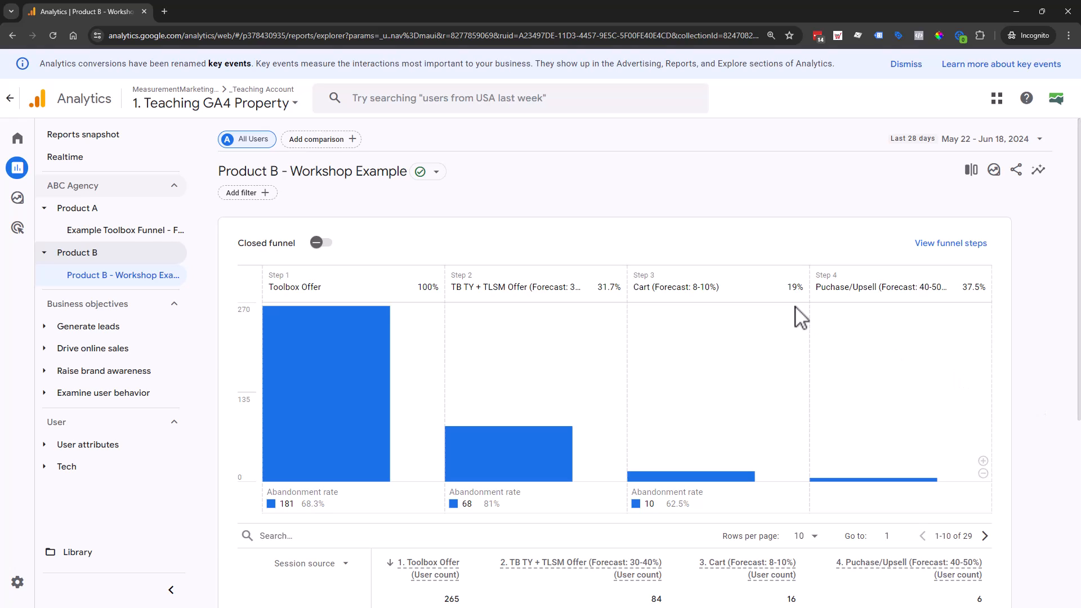
{"action": "scroll", "coordinate": [801, 318], "scroll_direction": "down", "scroll_amount": 1}
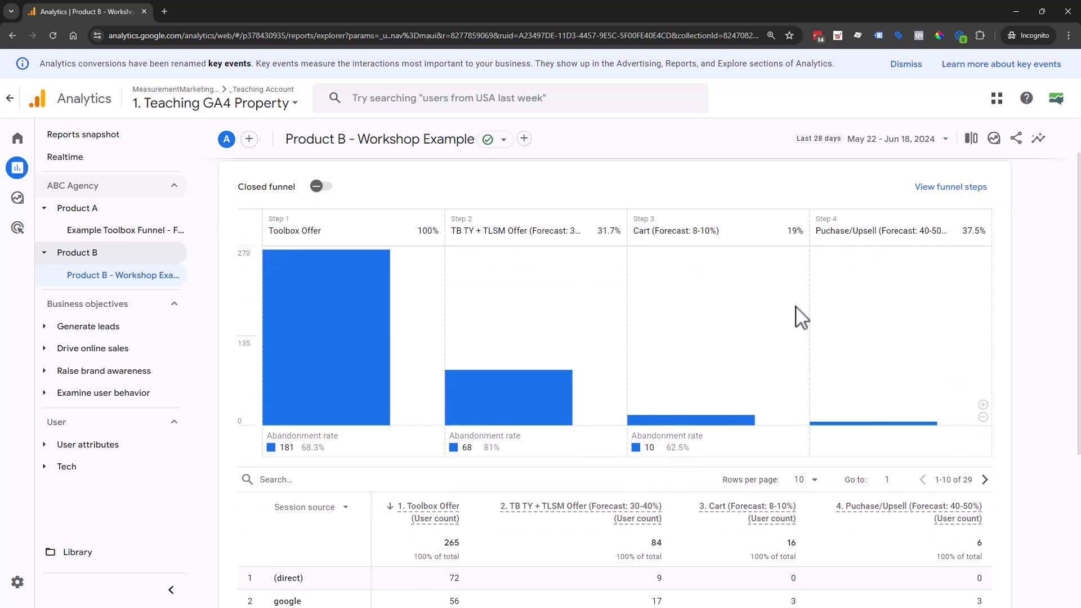